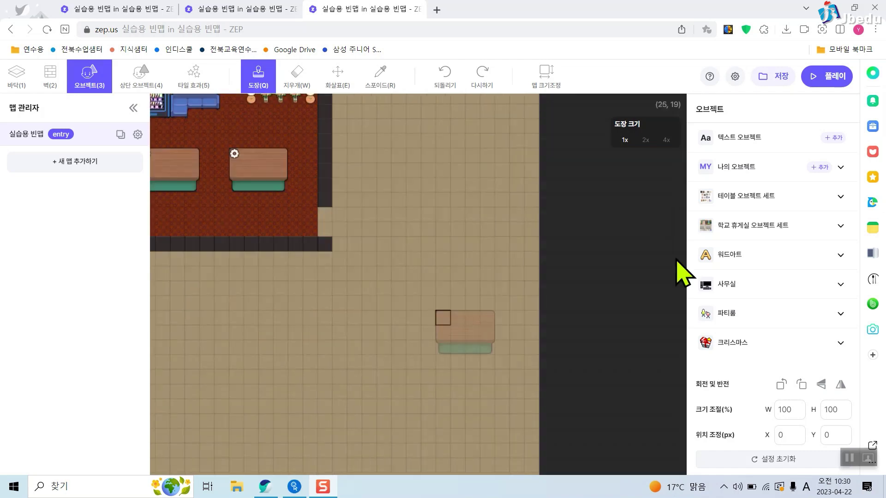
# Stamp a potted plant from the 학교 휴게실 set onto the floor below the lounge and nudge its position.
pyautogui.click(779, 226)
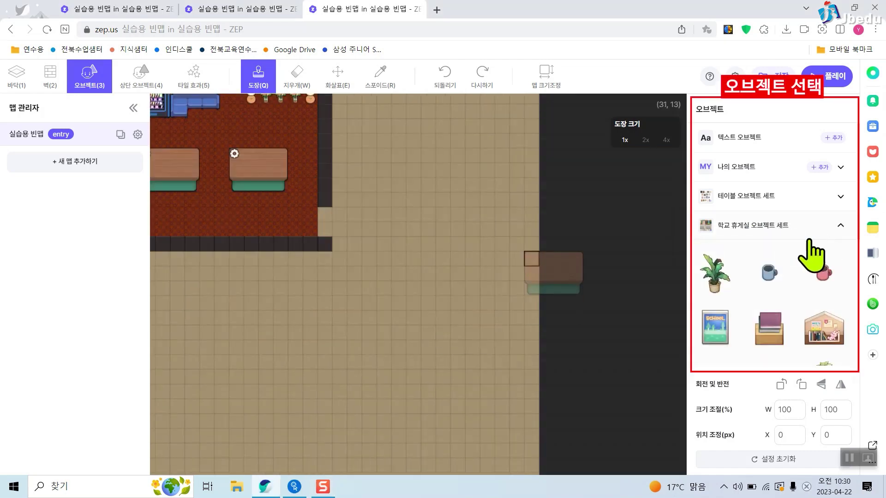
pyautogui.scroll(-1, 761, 249)
pyautogui.click(725, 239)
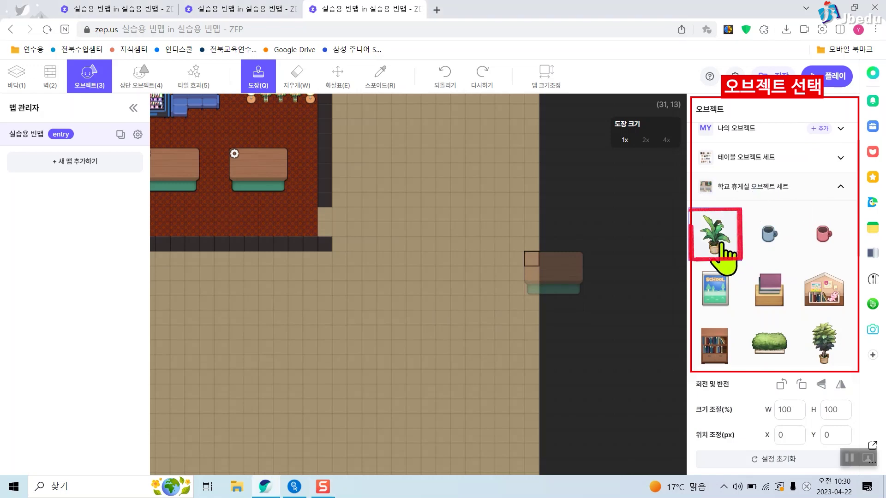
pyautogui.click(722, 243)
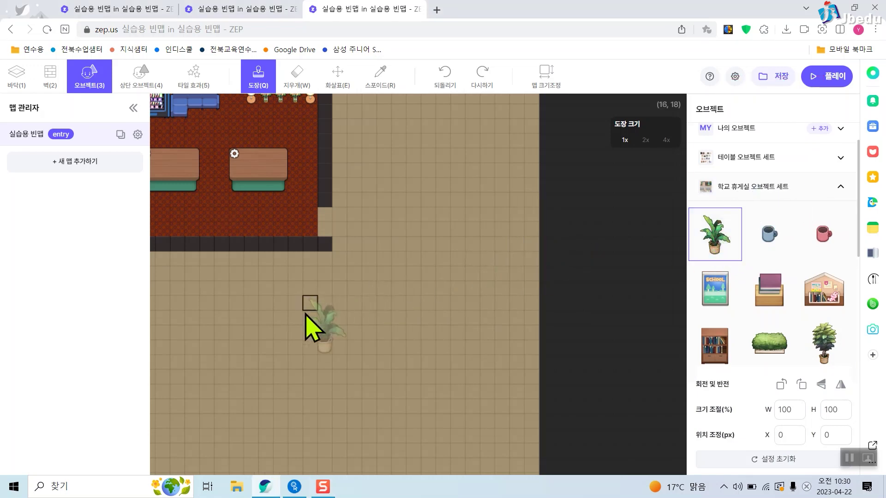
pyautogui.click(285, 323)
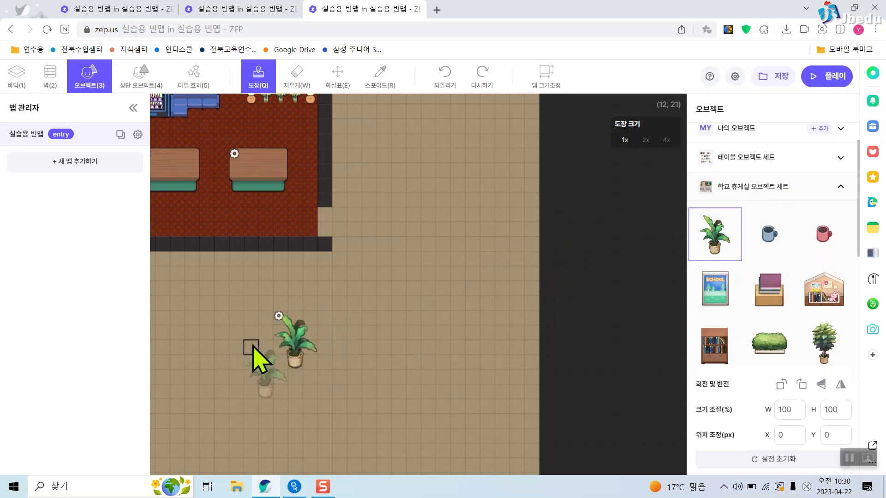
pyautogui.scroll(2, 263, 356)
pyautogui.press('Right')
pyautogui.press('Right')
pyautogui.press('Right')
pyautogui.press('Right')
pyautogui.press('Right')
pyautogui.press('Down')
pyautogui.press('Down')
pyautogui.press('Down')
pyautogui.press('Down')
pyautogui.press('Down')
pyautogui.press('Down')
pyautogui.press('Down')
pyautogui.press('Down')
pyautogui.press('Down')
pyautogui.press('Down')
pyautogui.press('Down')
pyautogui.press('Down')
pyautogui.press('Down')
pyautogui.press('Down')
pyautogui.press('Down')
pyautogui.press('Down')
pyautogui.press('Down')
pyautogui.press('Down')
pyautogui.press('Down')
pyautogui.press('Down')
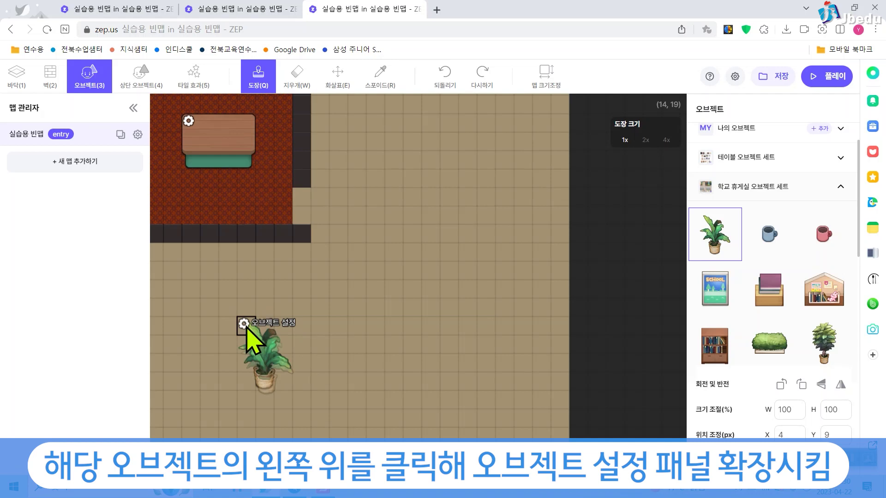
# Give the potted plant an 오브젝트 이름 표시 named '화분' and save the map.
pyautogui.click(243, 324)
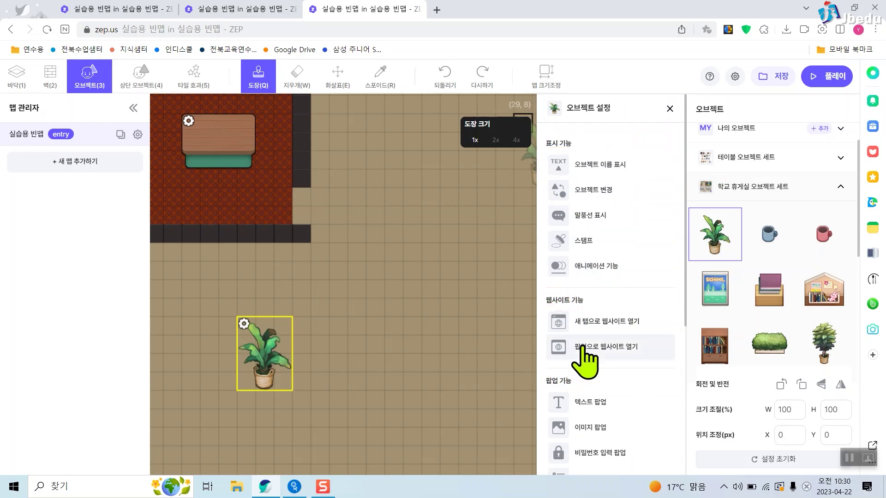
pyautogui.scroll(-5, 585, 361)
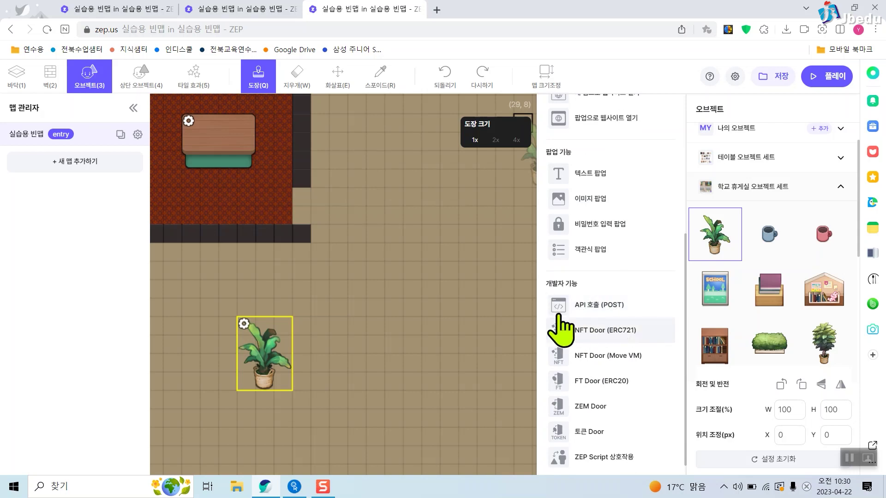
pyautogui.scroll(3, 609, 342)
pyautogui.scroll(3, 618, 364)
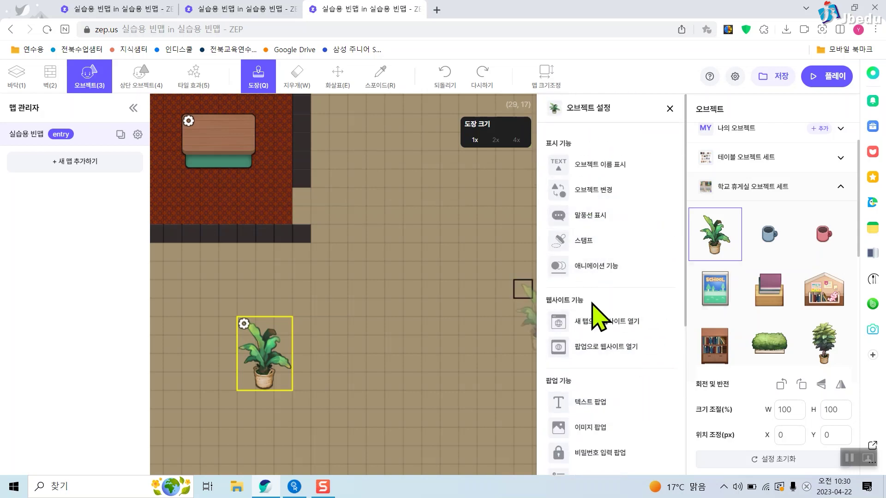
pyautogui.click(620, 166)
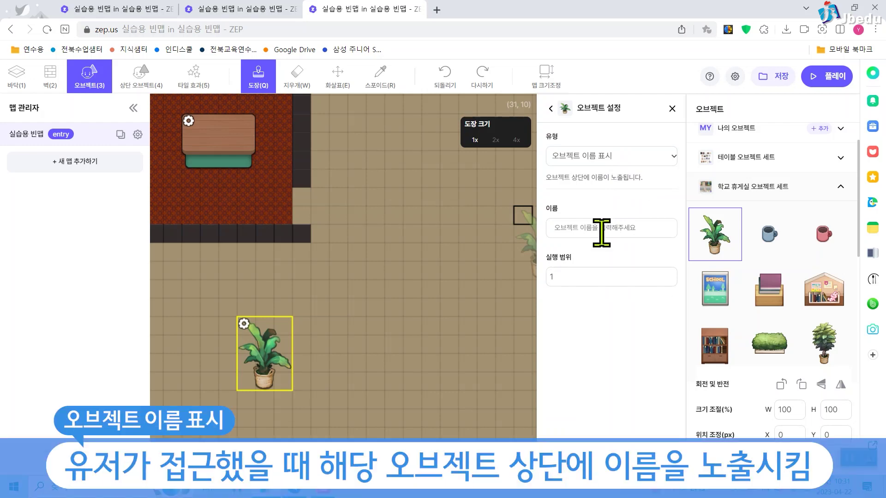
pyautogui.click(602, 230)
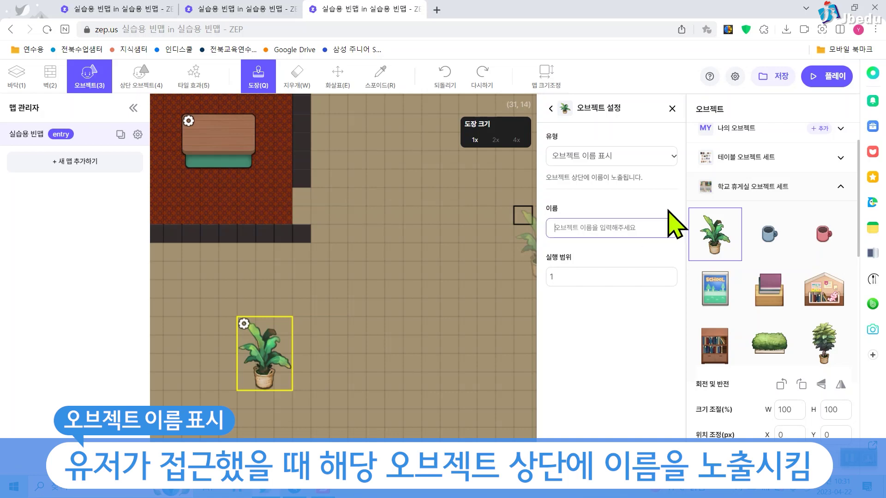
pyautogui.write('희')
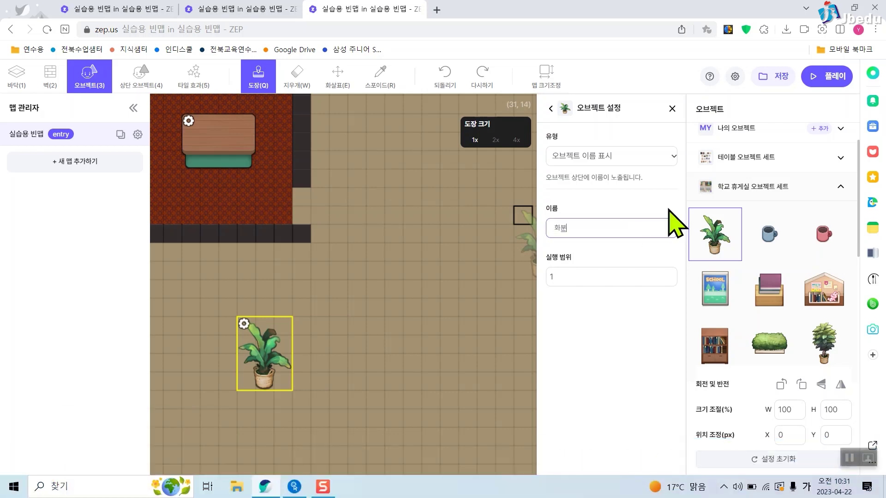
pyautogui.click(782, 79)
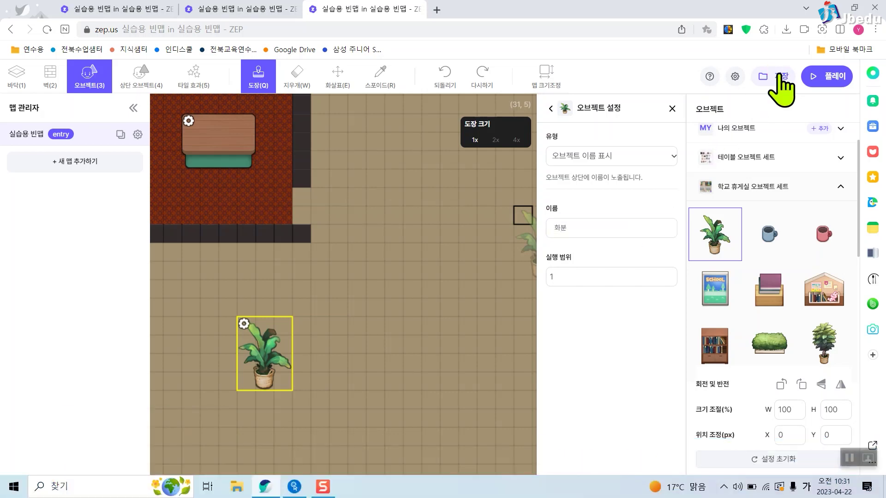
# Play-test the map, walking the avatar beside the plant to see its 화분 label.
pyautogui.click(829, 78)
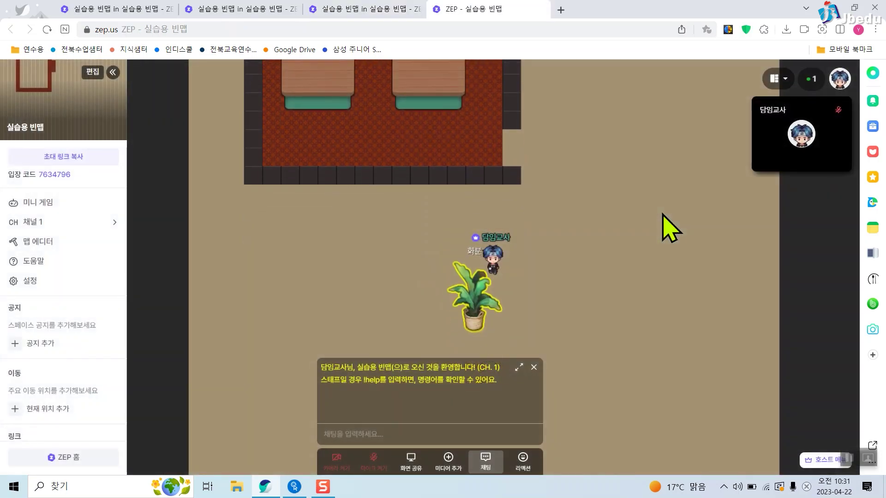
pyautogui.press('Right')
pyautogui.press('Down')
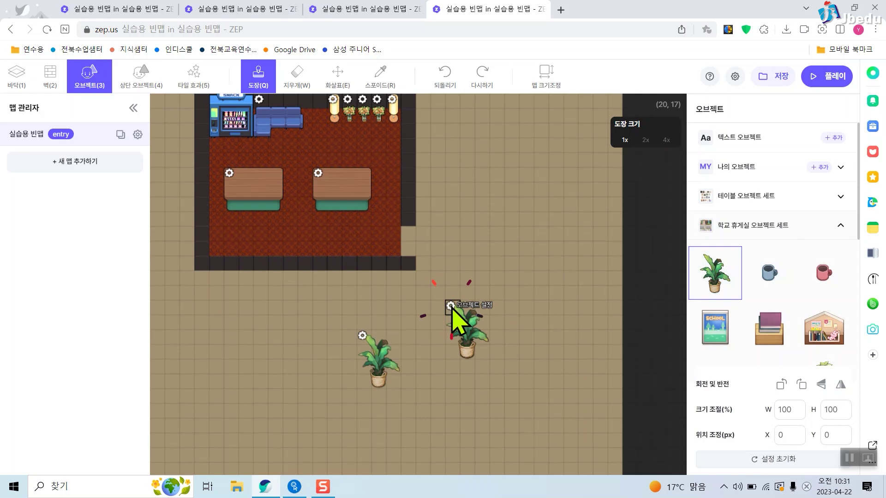
# Set the second plant's 오브젝트 변경 action to 오브젝트 사라지기.
pyautogui.click(451, 305)
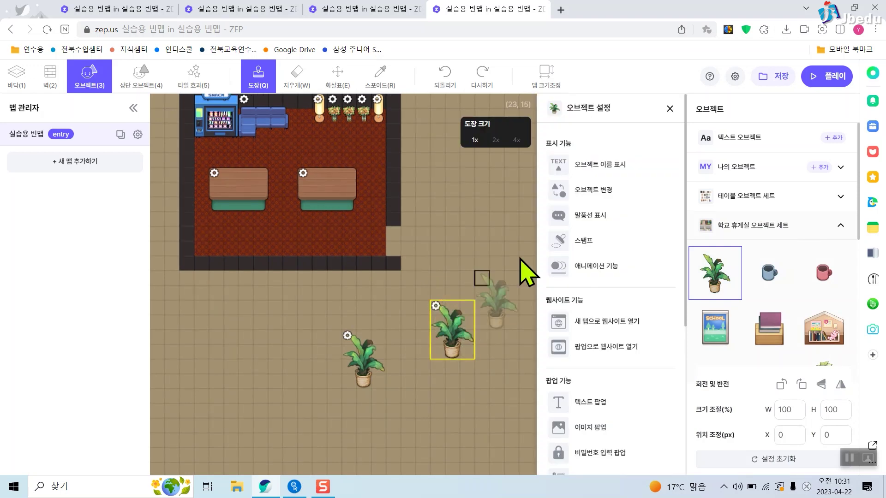
pyautogui.click(601, 192)
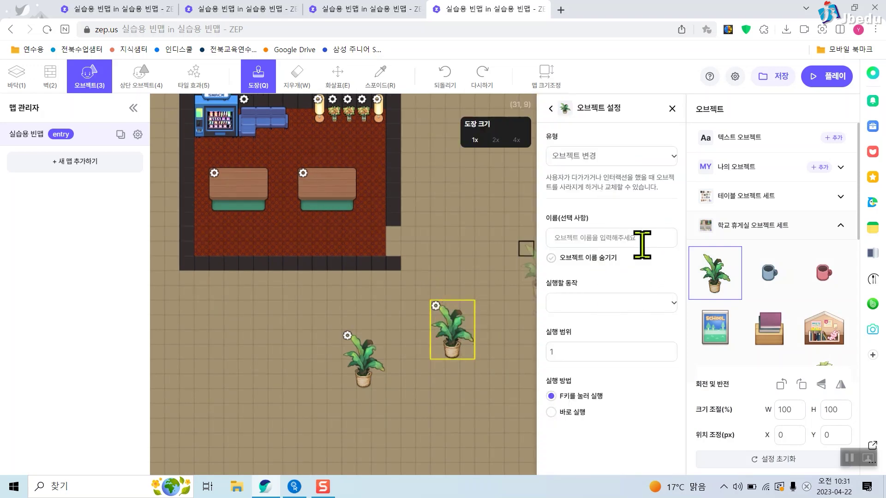
pyautogui.press('Right')
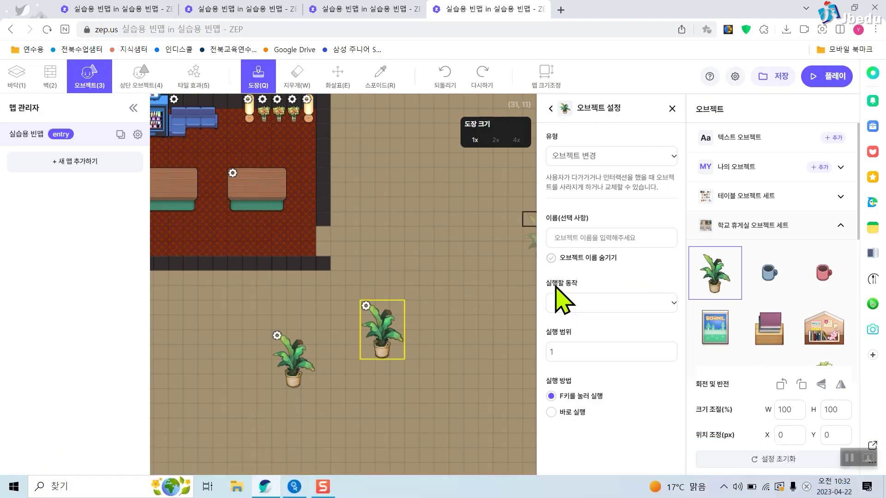
pyautogui.moveTo(544, 272)
pyautogui.mouseDown()
pyautogui.moveTo(652, 320)
pyautogui.moveTo(682, 323)
pyautogui.mouseUp()
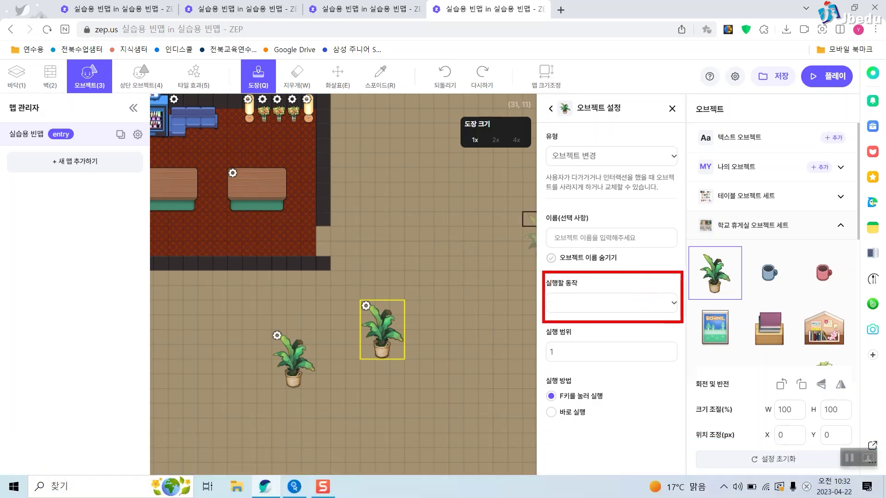
pyautogui.press('Escape')
pyautogui.click(667, 304)
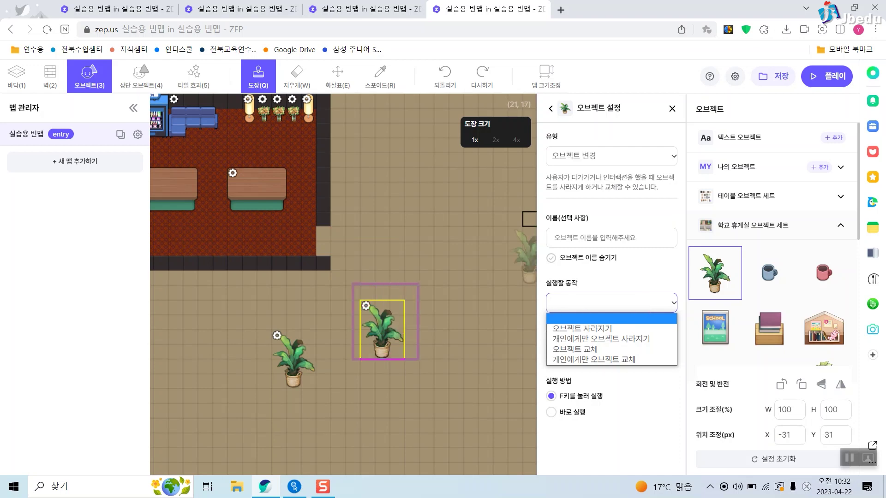
pyautogui.press('Escape')
pyautogui.click(618, 307)
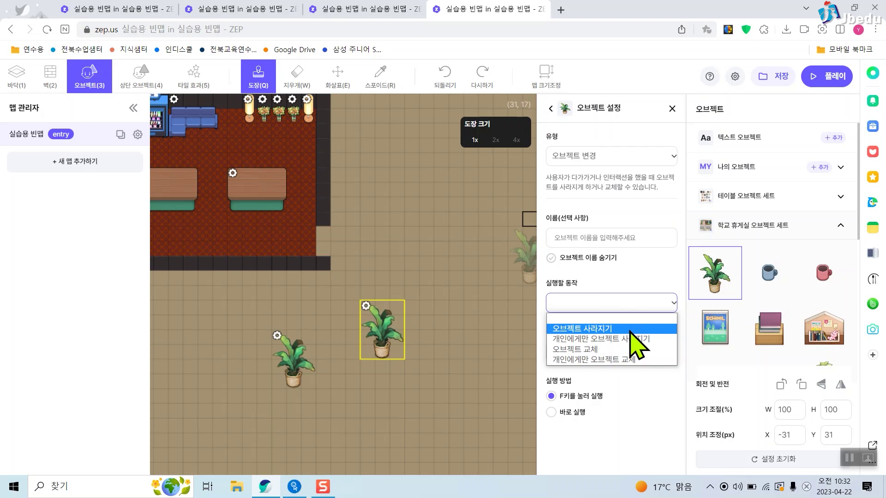
pyautogui.click(630, 330)
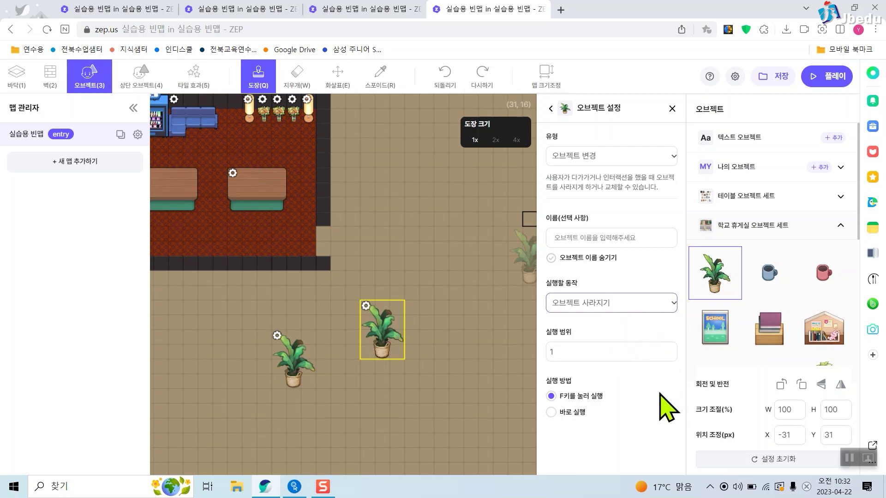
pyautogui.moveTo(545, 386)
pyautogui.mouseDown()
pyautogui.moveTo(550, 370)
pyautogui.moveTo(614, 434)
pyautogui.mouseUp()
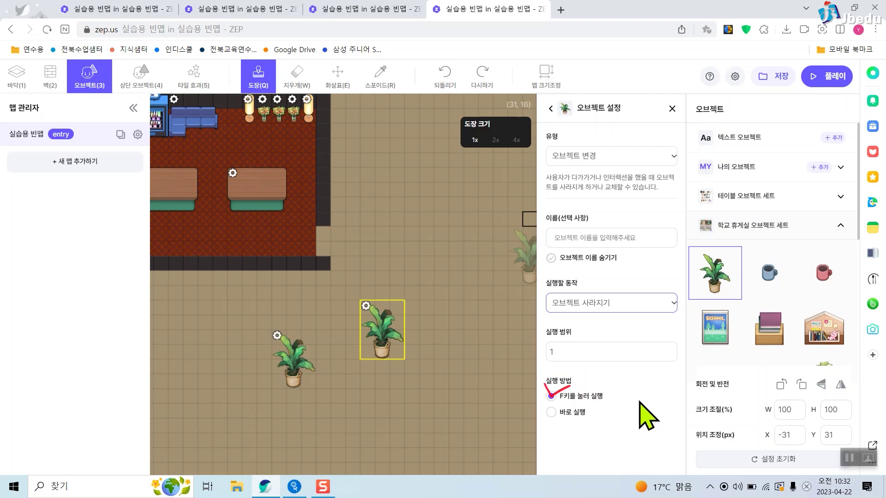
pyautogui.click(723, 273)
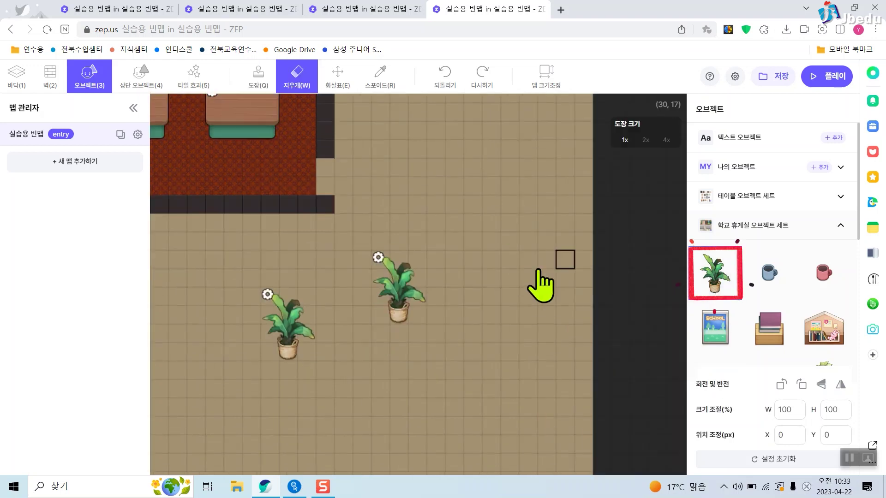
# Place a third plant and give it an 오브젝트 변경 action that swaps its image.
pyautogui.click(454, 266)
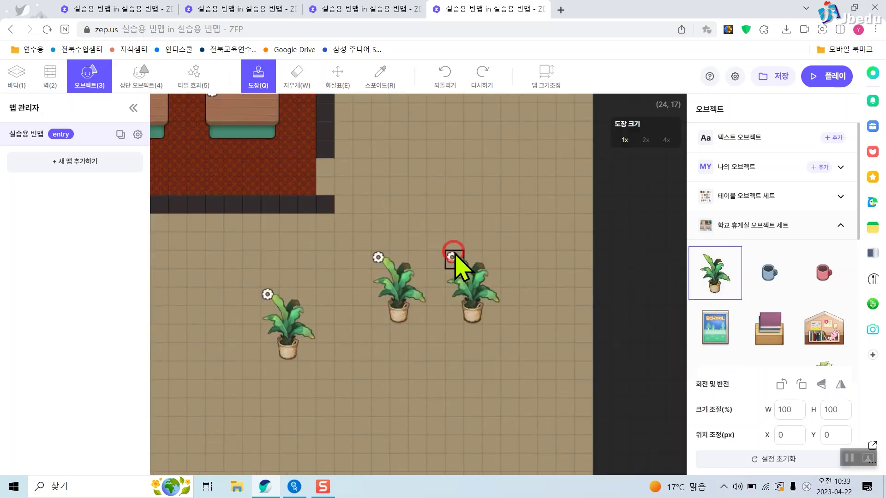
pyautogui.click(452, 257)
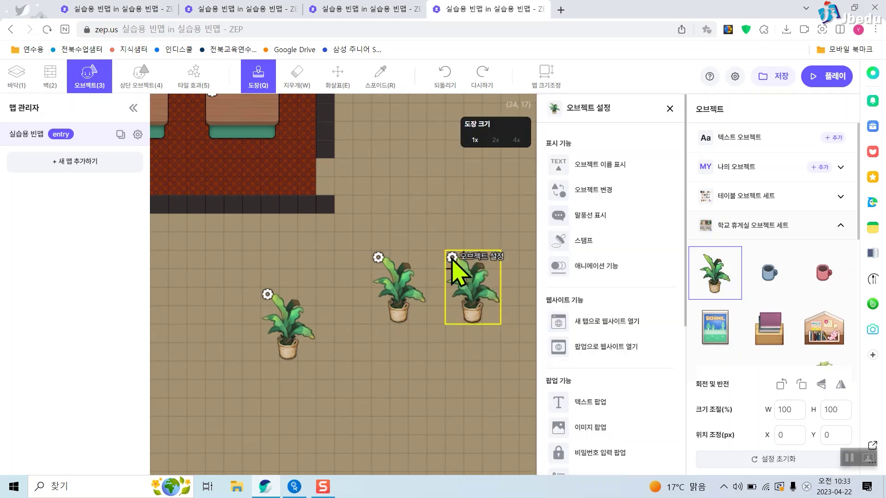
pyautogui.click(625, 194)
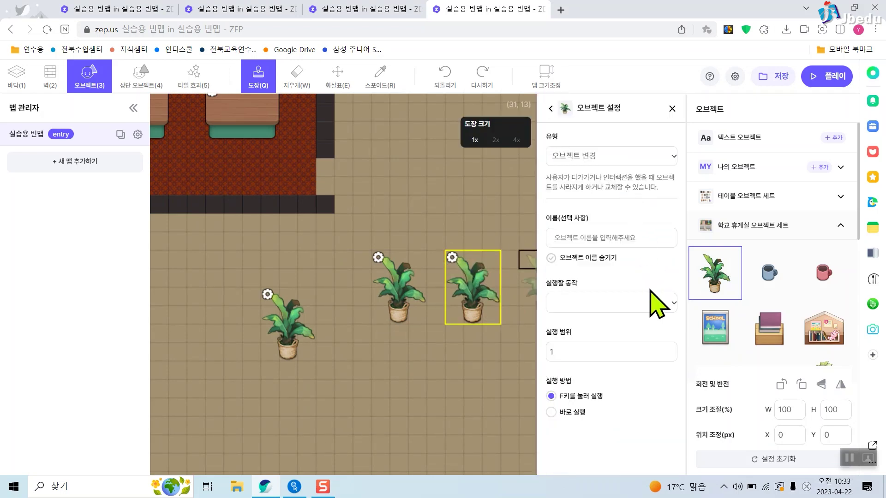
pyautogui.click(647, 302)
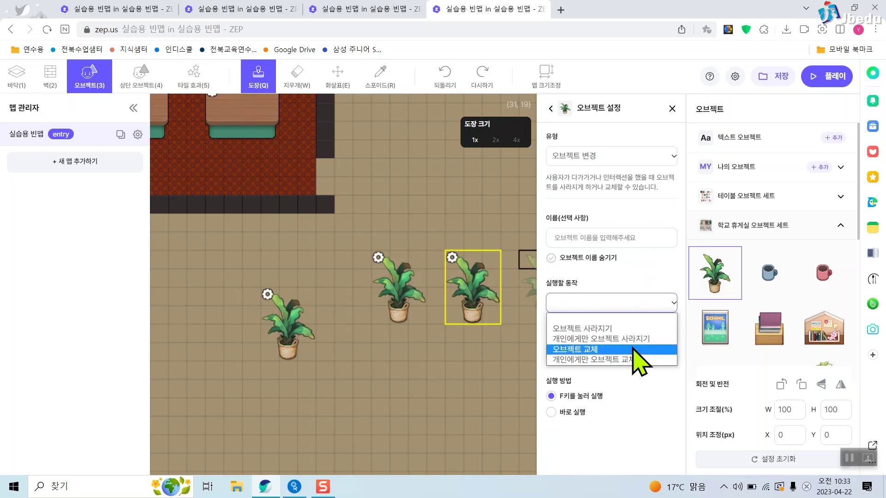
pyautogui.click(633, 349)
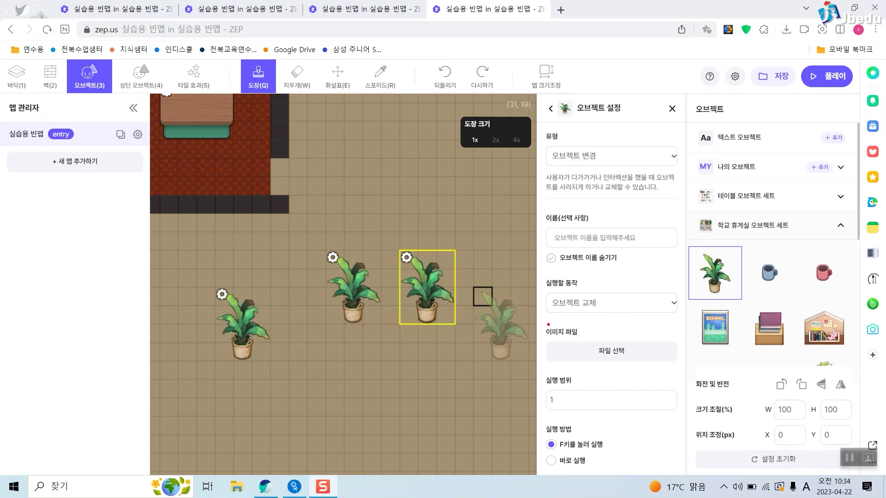
pyautogui.moveTo(544, 322); pyautogui.dragTo(681, 373)
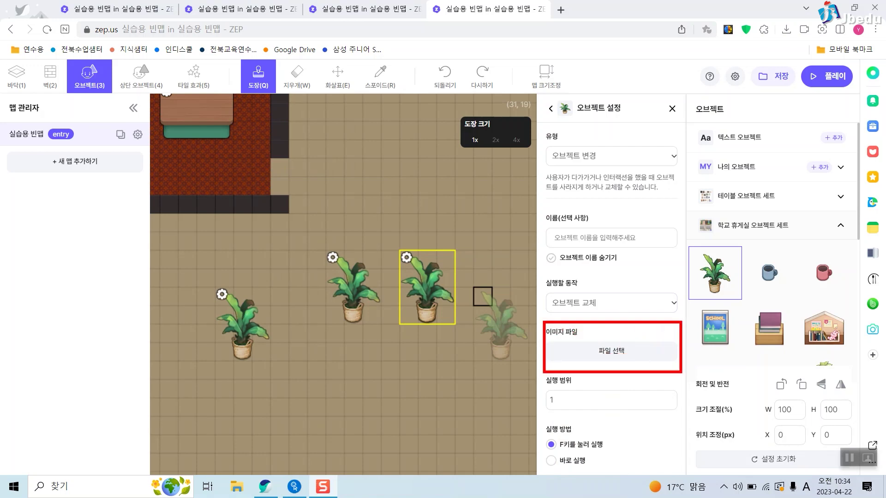
pyautogui.press('Escape')
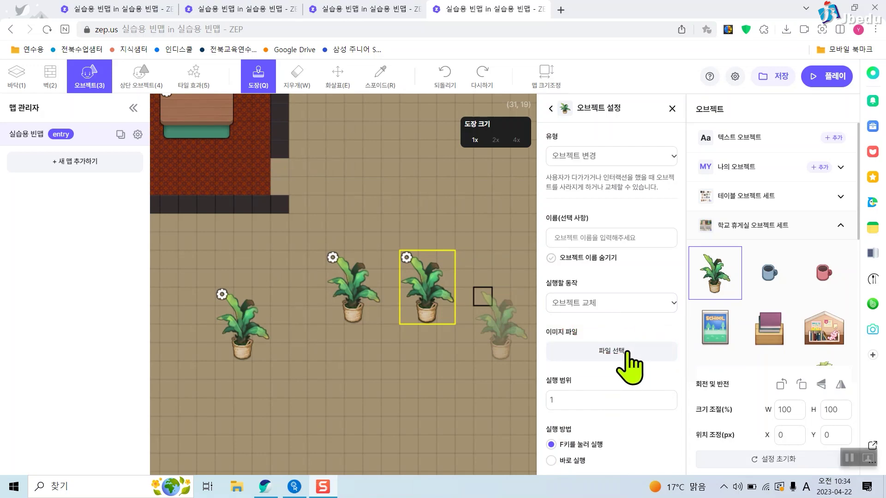
# Choose the duck image as the replacement and save the map.
pyautogui.click(627, 351)
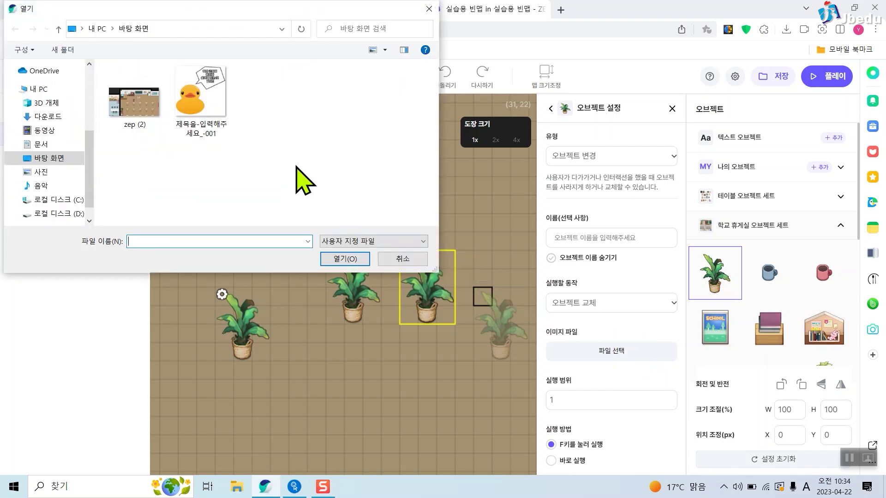
pyautogui.click(200, 92)
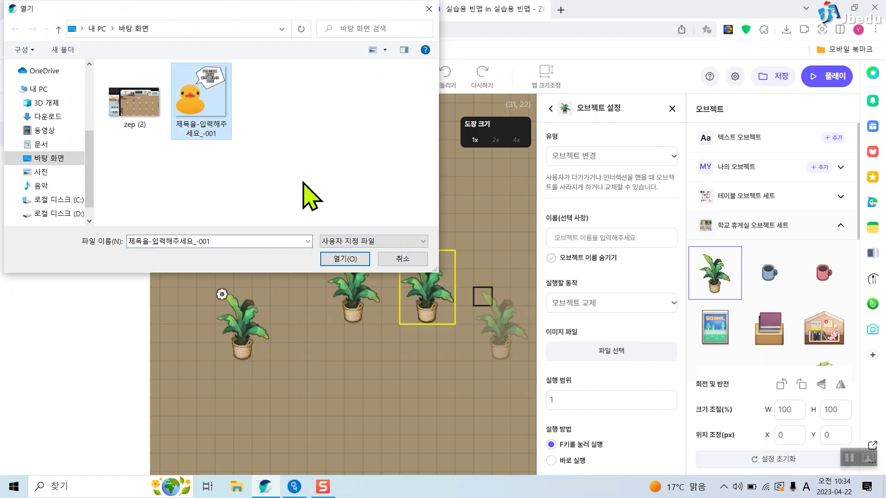
pyautogui.click(351, 258)
pyautogui.scroll(-1, 641, 369)
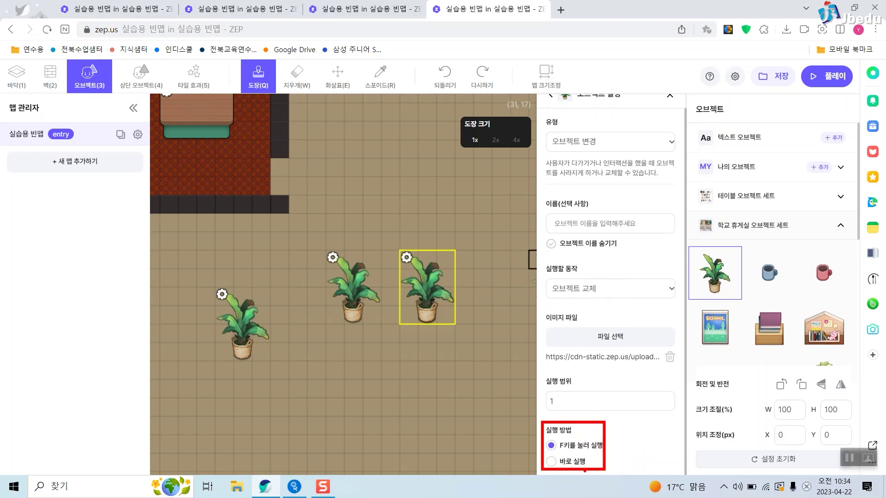
pyautogui.click(771, 78)
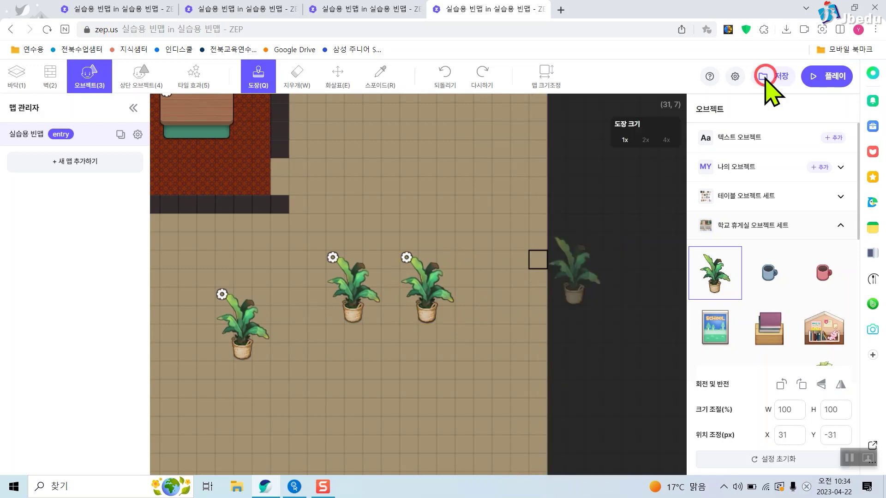
# Play-test the map, walking to the plants and pressing F to make the second one vanish.
pyautogui.click(829, 75)
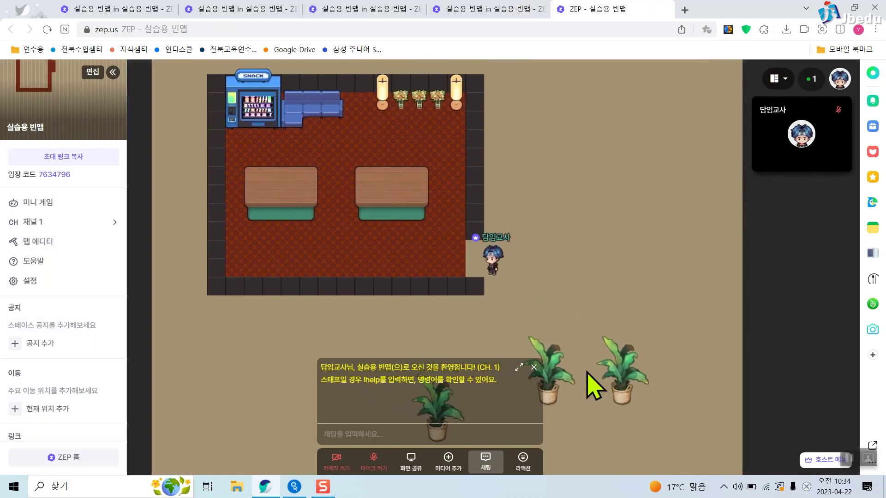
pyautogui.click(533, 368)
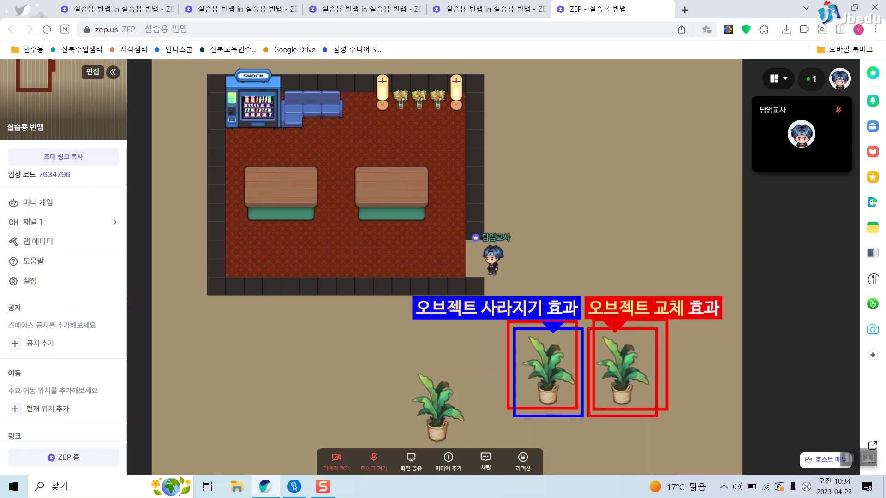
pyautogui.press('Down')
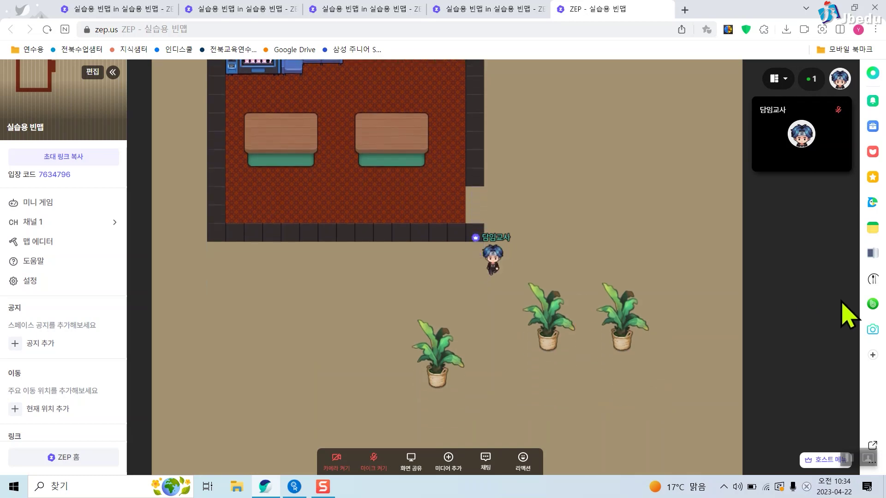
pyautogui.press('Right')
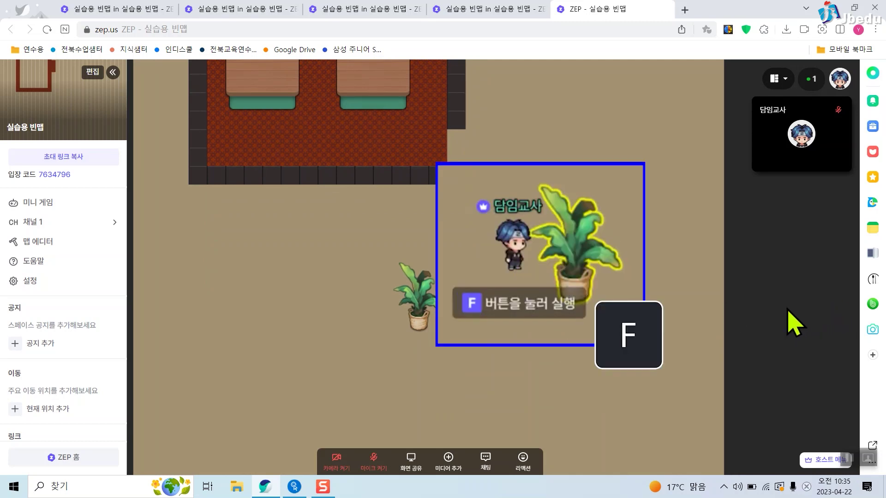
pyautogui.press('f')
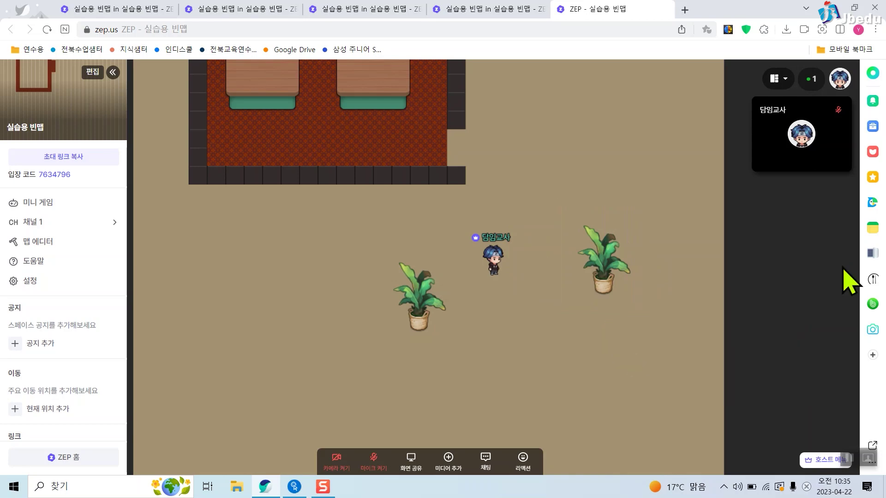
pyautogui.press('Right')
pyautogui.press('Right')
pyautogui.press('Right')
pyautogui.press('Right')
pyautogui.press('Right')
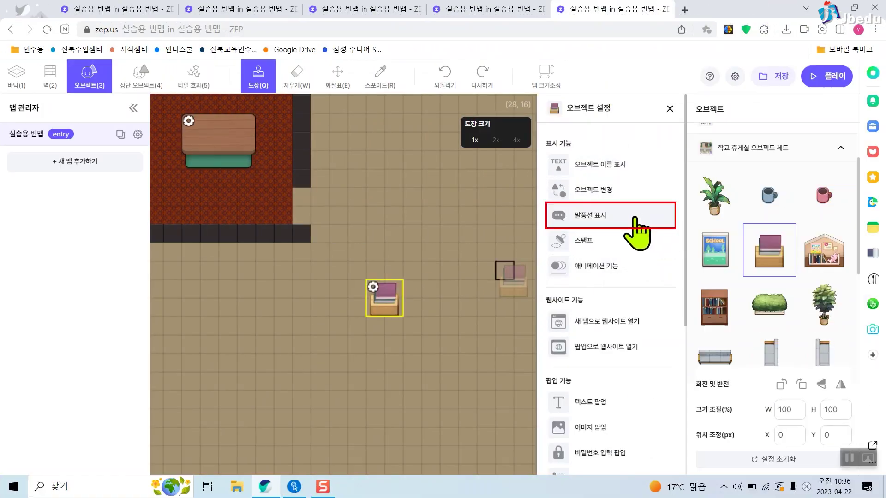
# Give the book stand a fixed 말풍선 reading '재미있는 독서시간이야!', then save and play the map.
pyautogui.click(602, 221)
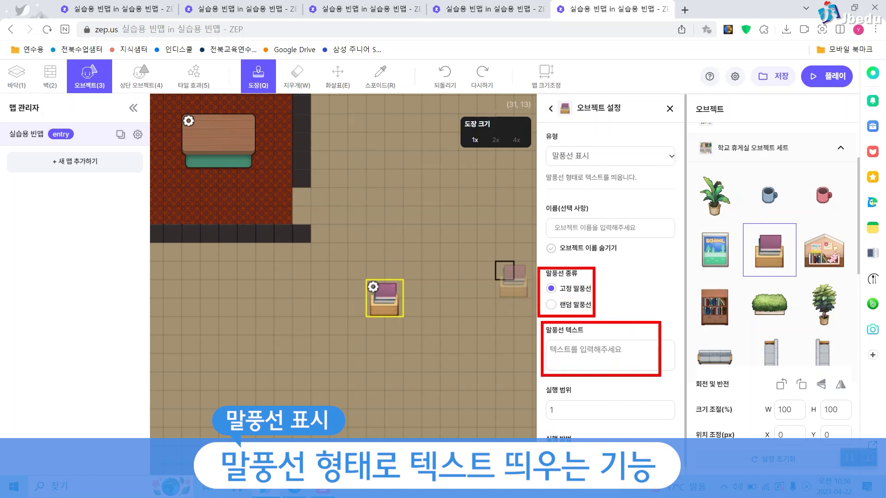
pyautogui.click(571, 305)
pyautogui.click(583, 290)
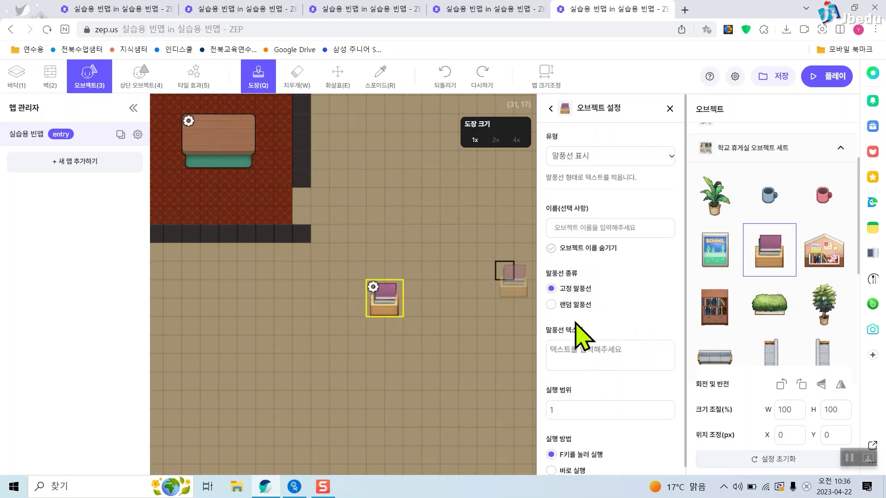
pyautogui.click(577, 306)
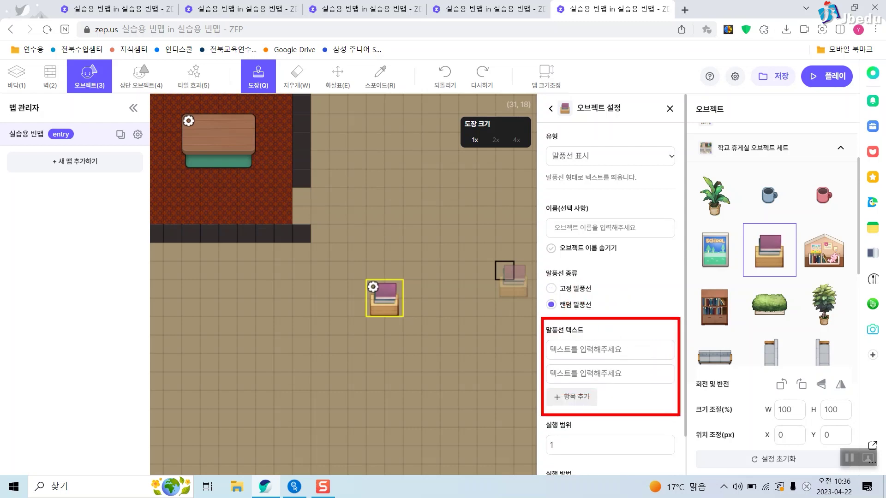
pyautogui.click(564, 291)
pyautogui.click(627, 364)
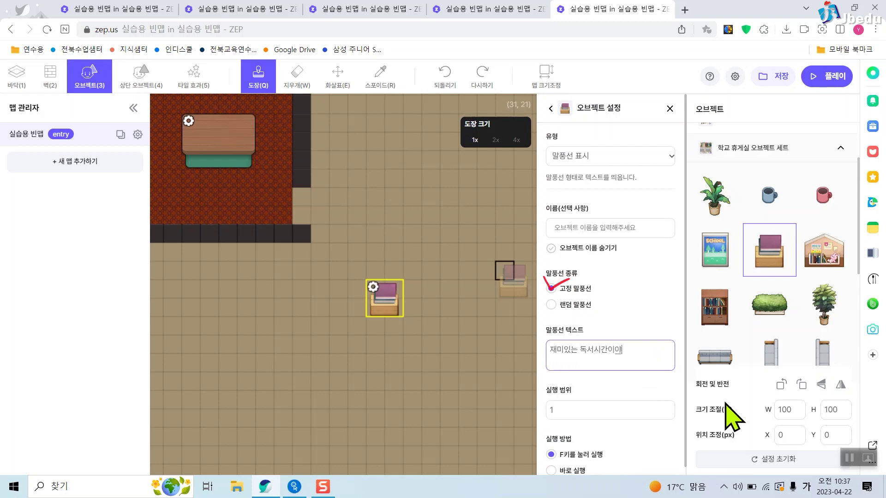
pyautogui.click(641, 298)
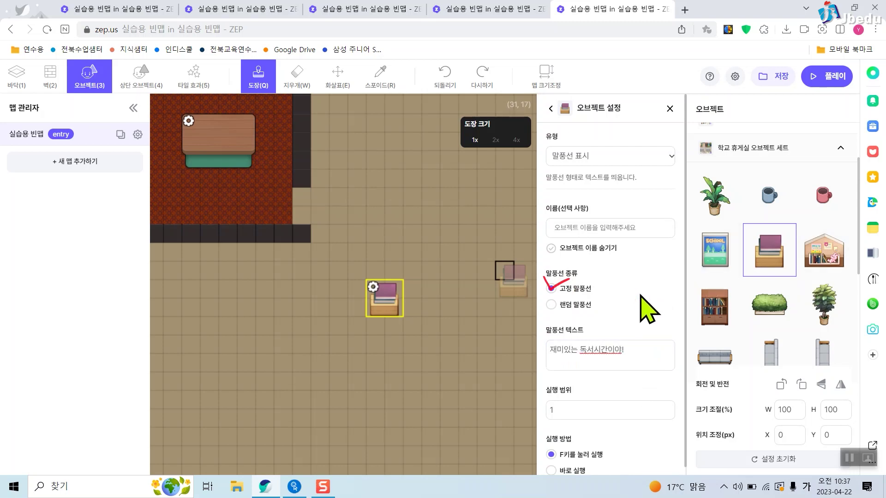
pyautogui.scroll(-1, 646, 323)
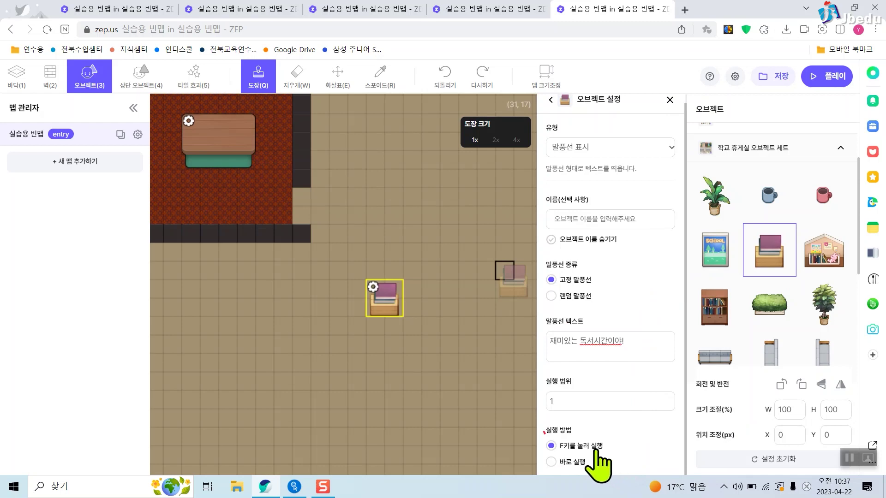
pyautogui.click(773, 77)
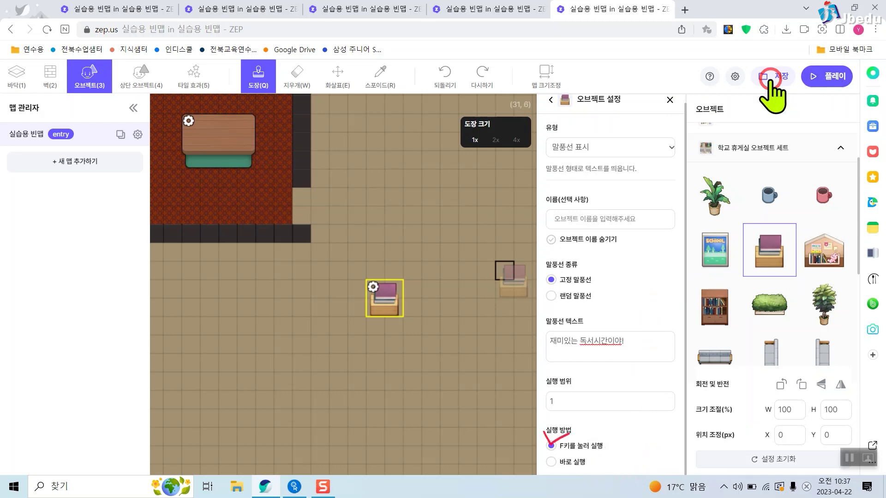
pyautogui.click(818, 79)
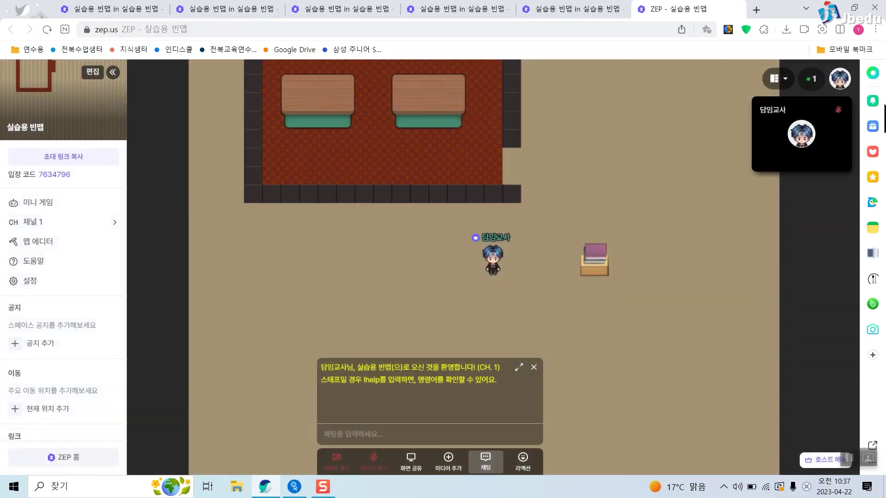
# Walk the avatar to the book stand and press F to see its '재미있는 독서시간이야!' bubble.
pyautogui.press('Right')
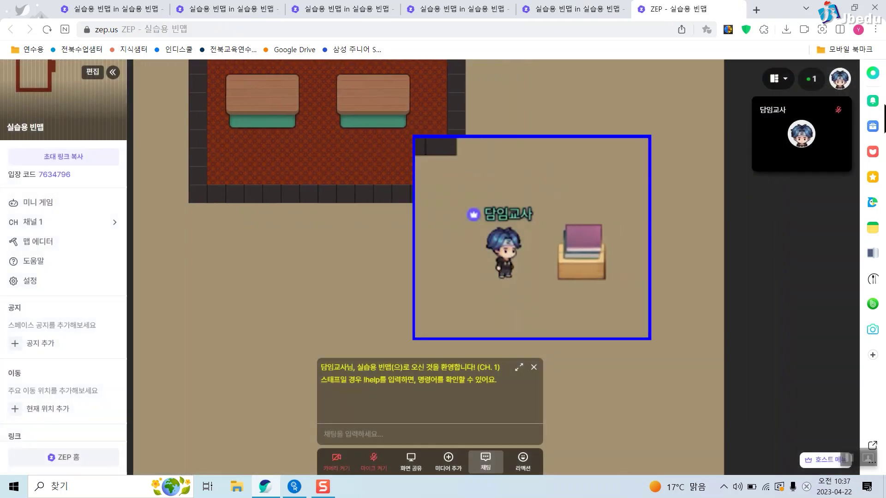
pyautogui.press('f')
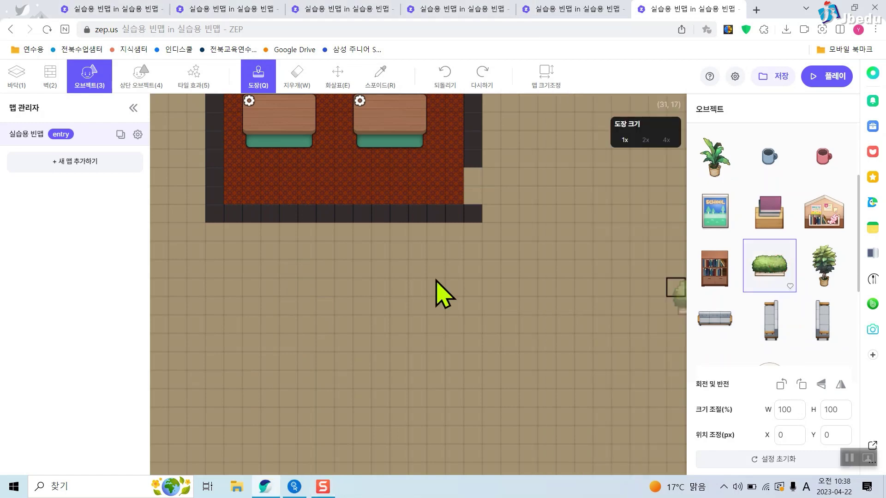
# Stamp a hedge planter, a potted tree and a bookcase onto the floor below the lounge.
pyautogui.click(264, 280)
pyautogui.click(823, 260)
pyautogui.click(197, 317)
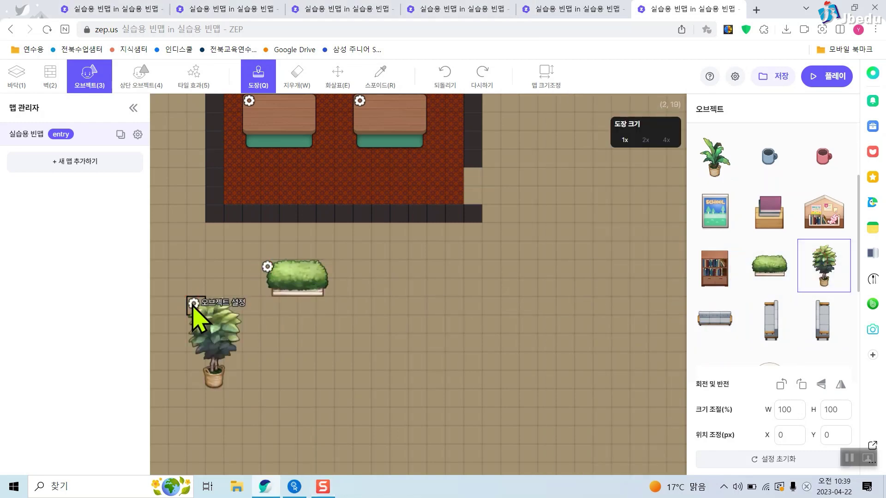
pyautogui.click(720, 278)
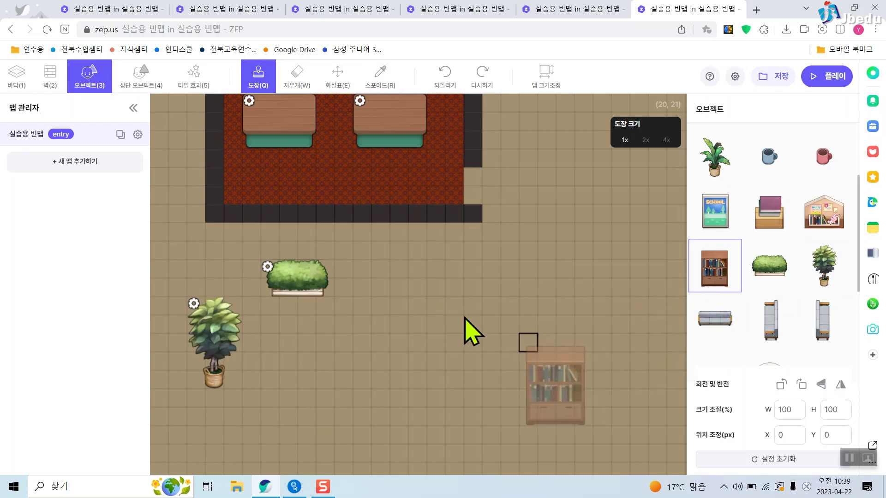
pyautogui.click(427, 299)
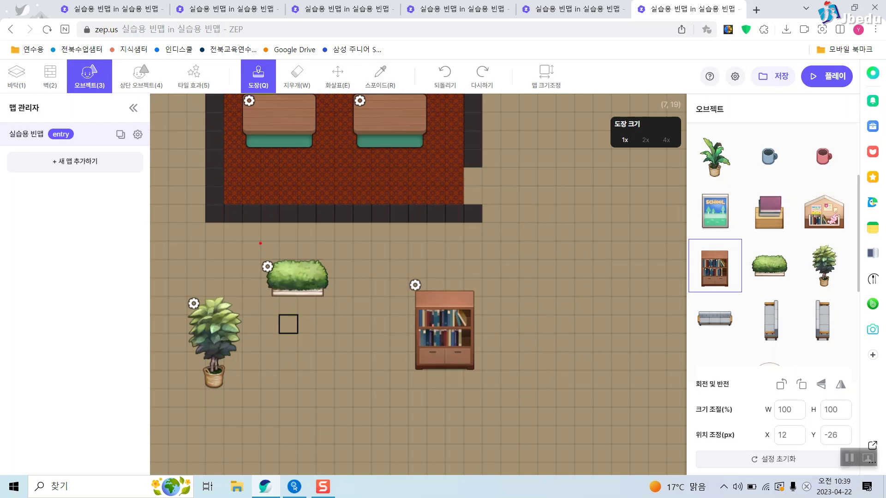
pyautogui.moveTo(252, 249); pyautogui.dragTo(332, 301)
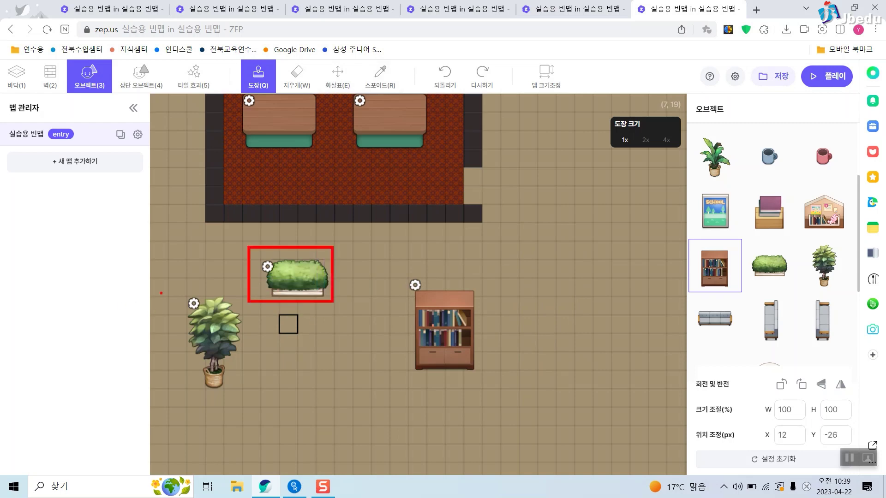
pyautogui.moveTo(176, 292); pyautogui.dragTo(241, 392)
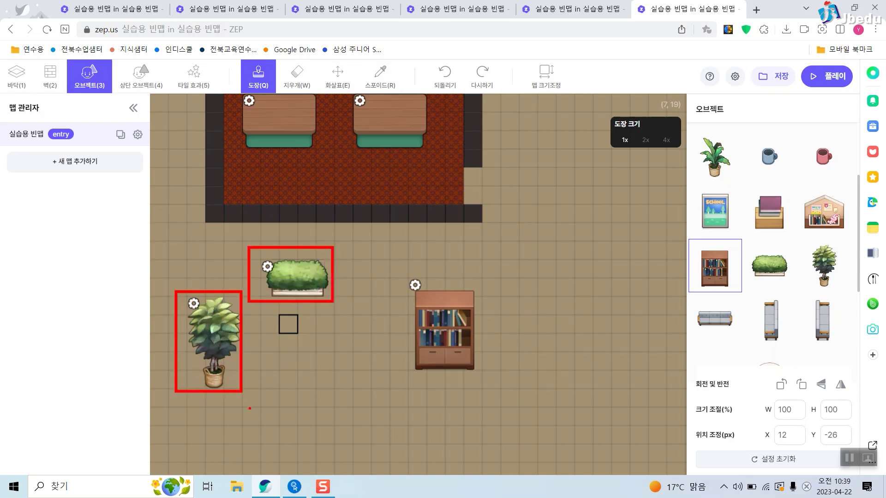
pyautogui.moveTo(413, 295); pyautogui.dragTo(484, 385)
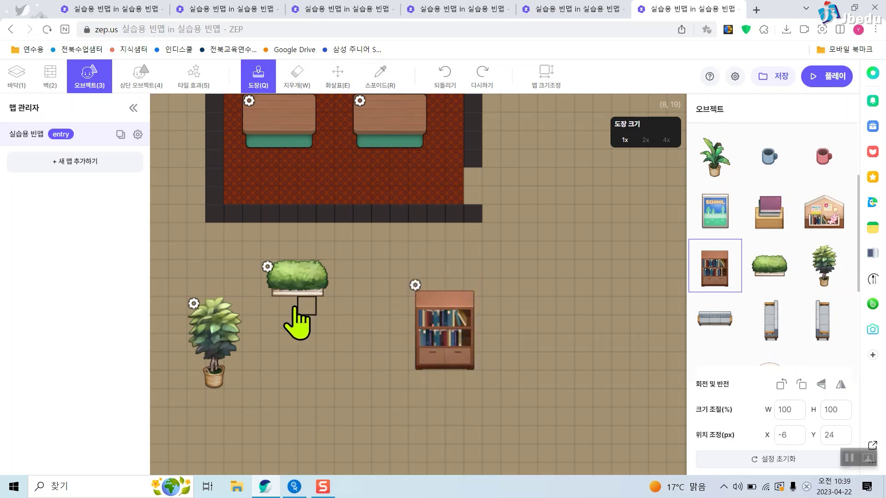
# Make the hedge a stamp named '스탬프 1번' and save the map.
pyautogui.click(267, 268)
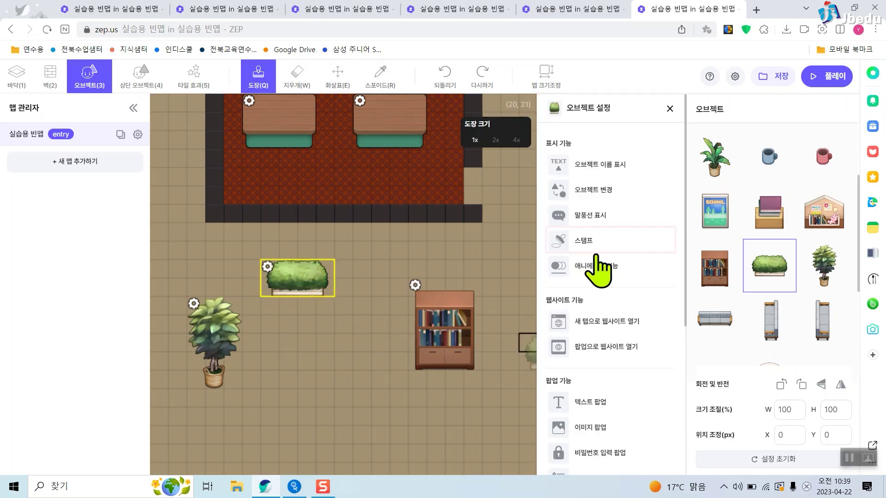
pyautogui.click(594, 249)
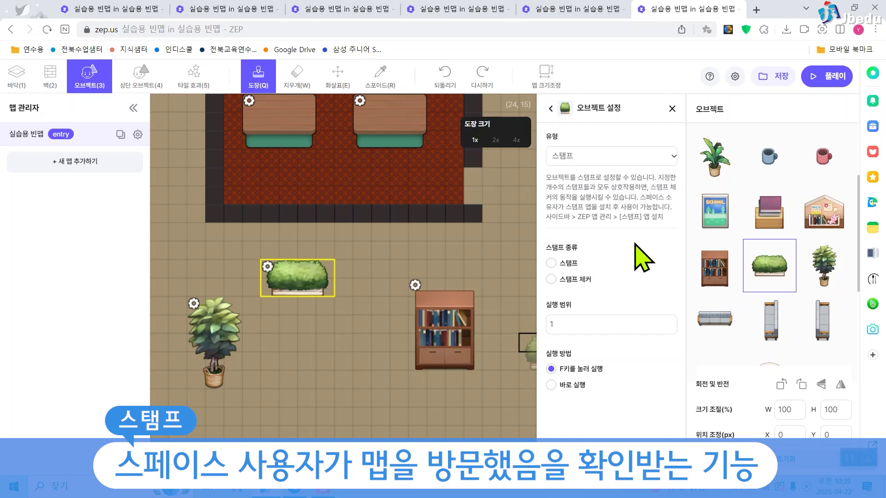
pyautogui.click(553, 265)
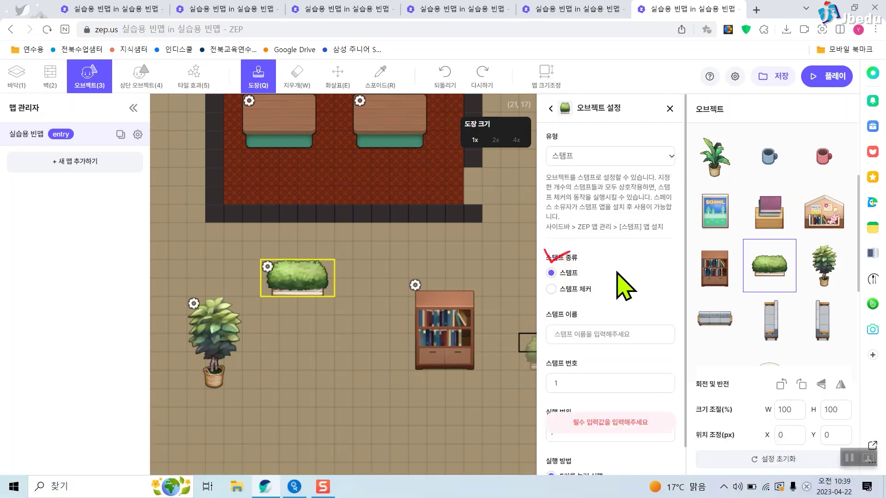
pyautogui.click(618, 335)
pyautogui.write('스탬프 1번')
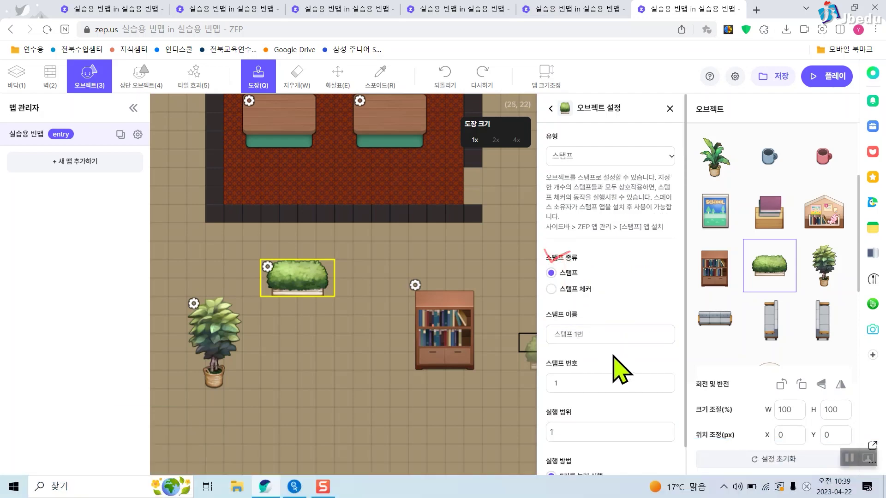
pyautogui.scroll(-1, 581, 347)
pyautogui.click(580, 349)
pyautogui.click(606, 333)
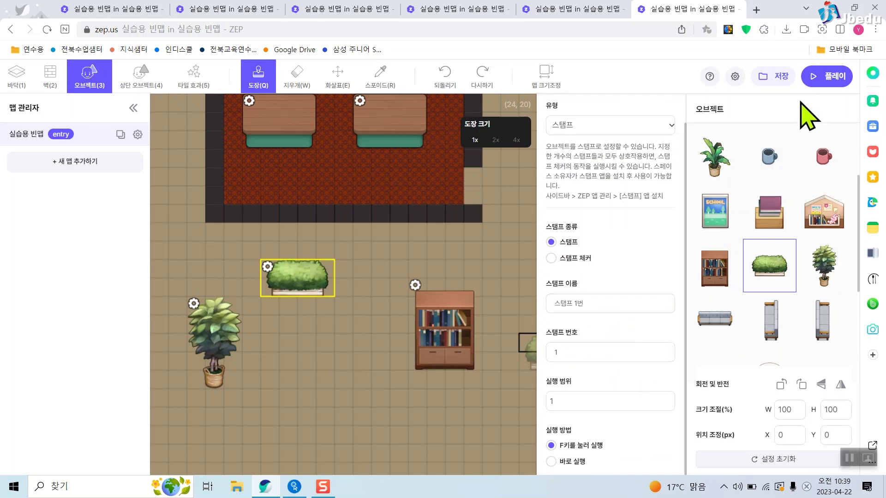
pyautogui.click(780, 79)
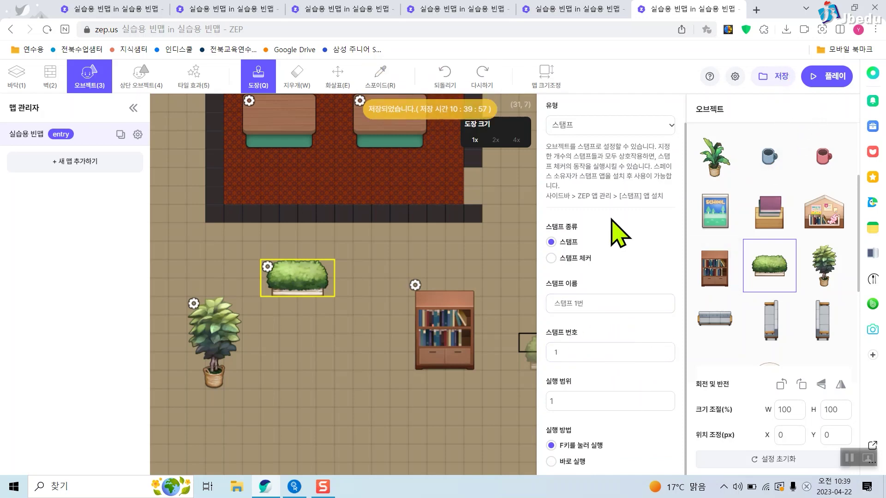
# Make the potted tree a stamp named '스탬프 2번' with stamp number 2 and save.
pyautogui.click(193, 303)
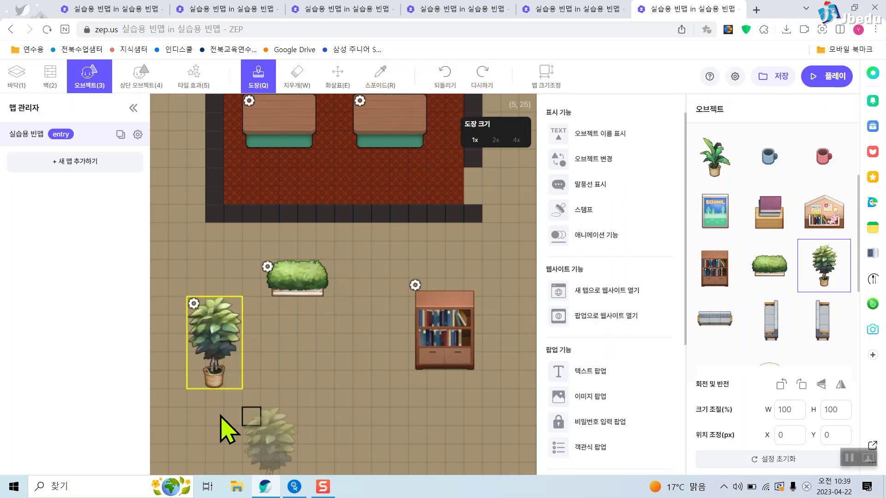
pyautogui.click(595, 212)
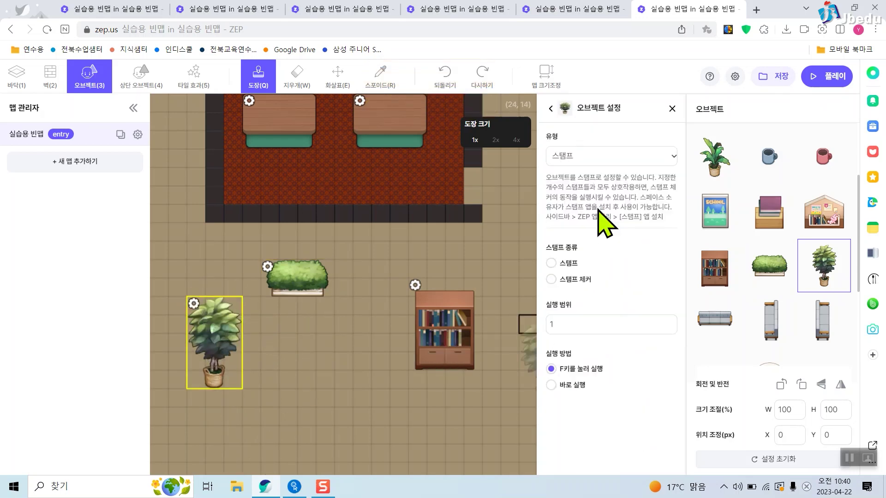
pyautogui.click(568, 263)
pyautogui.scroll(-1, 600, 299)
pyautogui.click(611, 303)
pyautogui.write('ㅅ')
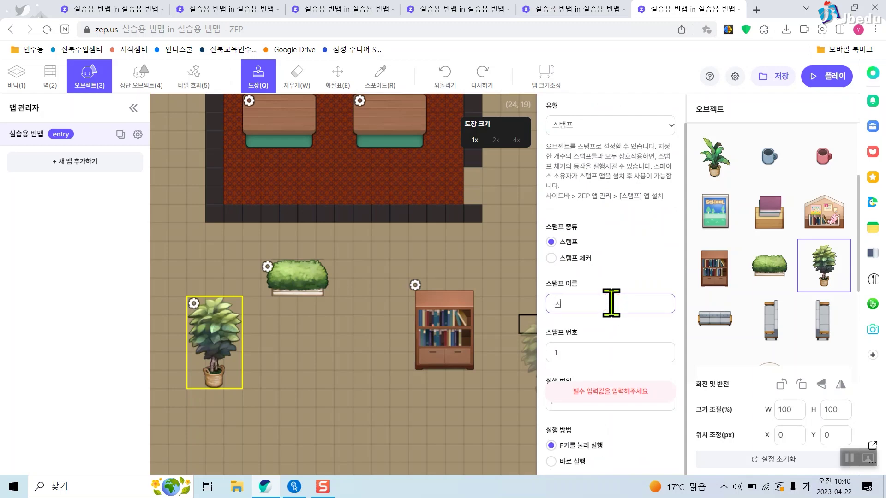
pyautogui.write('탬프 2')
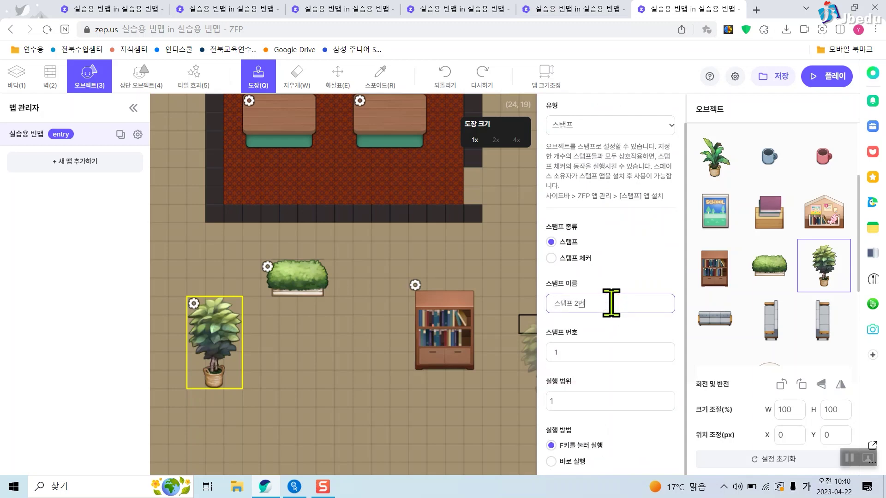
pyautogui.write('번')
pyautogui.click(659, 352)
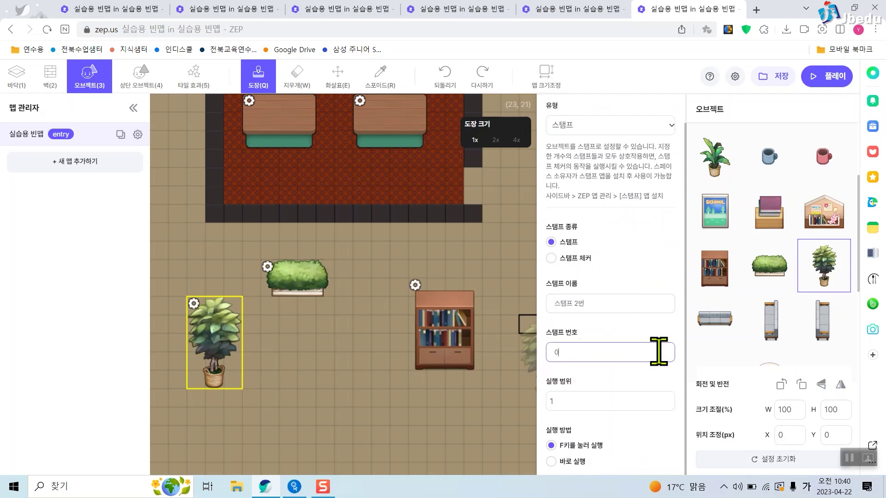
pyautogui.press('BackSpace')
pyautogui.write('2')
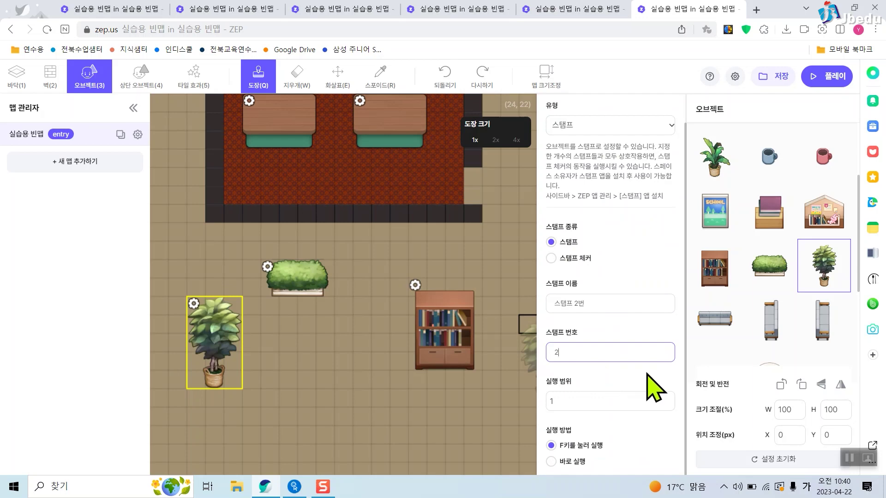
pyautogui.click(781, 77)
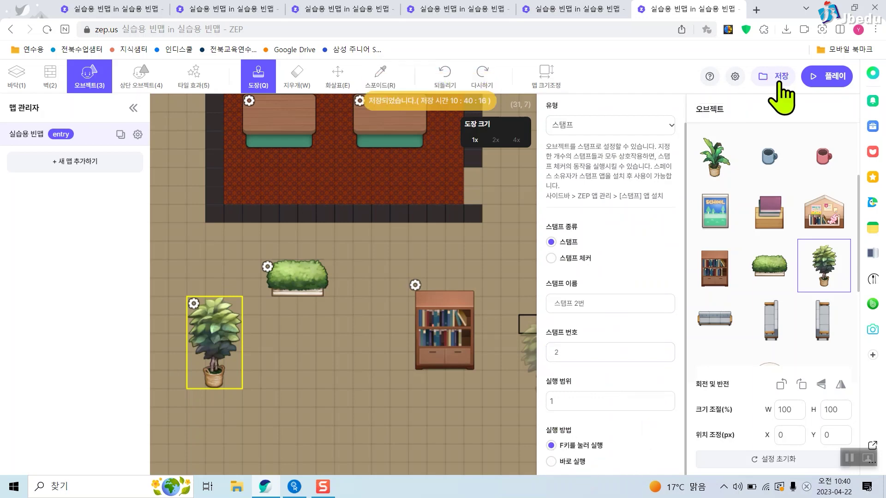
pyautogui.click(415, 284)
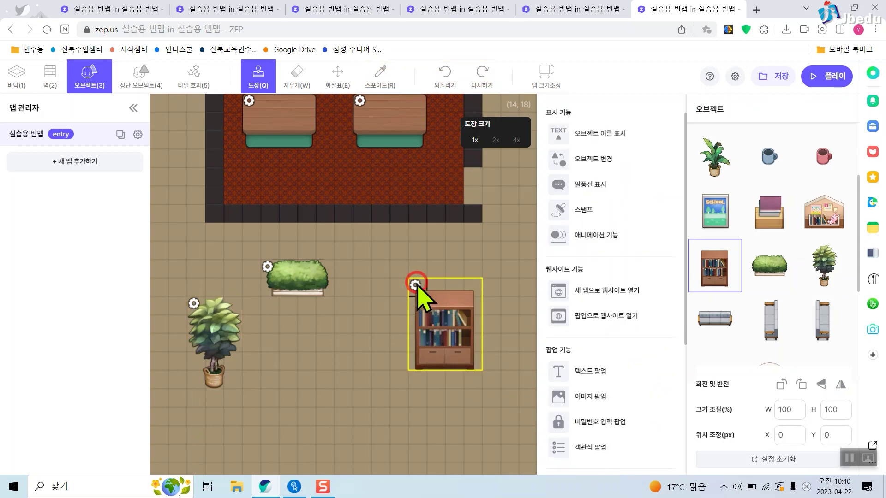
# Turn the bookshelf into a 스탬프 object of the 스탬프 체커 type.
pyautogui.click(610, 210)
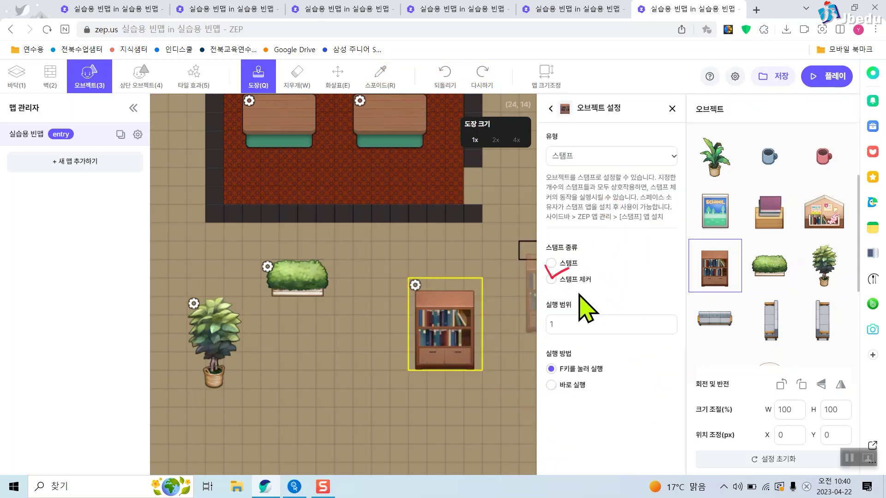
pyautogui.click(558, 280)
pyautogui.scroll(-1, 669, 277)
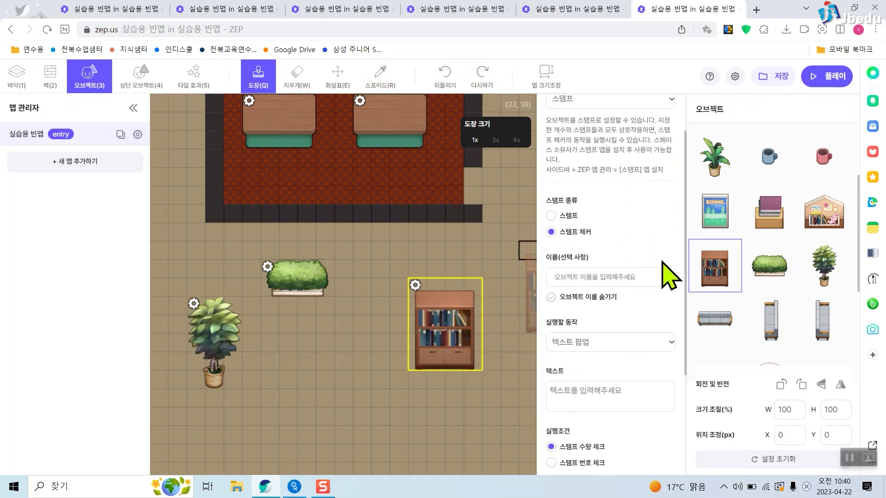
pyautogui.scroll(-1, 605, 341)
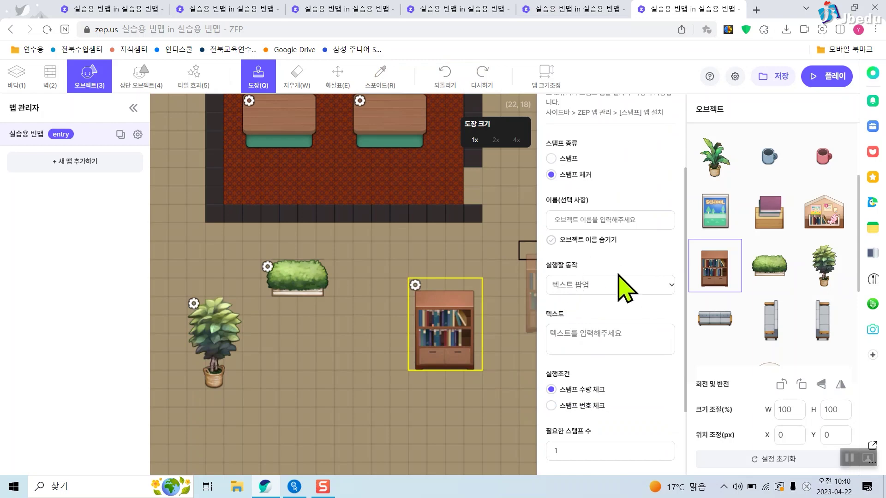
pyautogui.moveTo(540, 254); pyautogui.dragTo(683, 307)
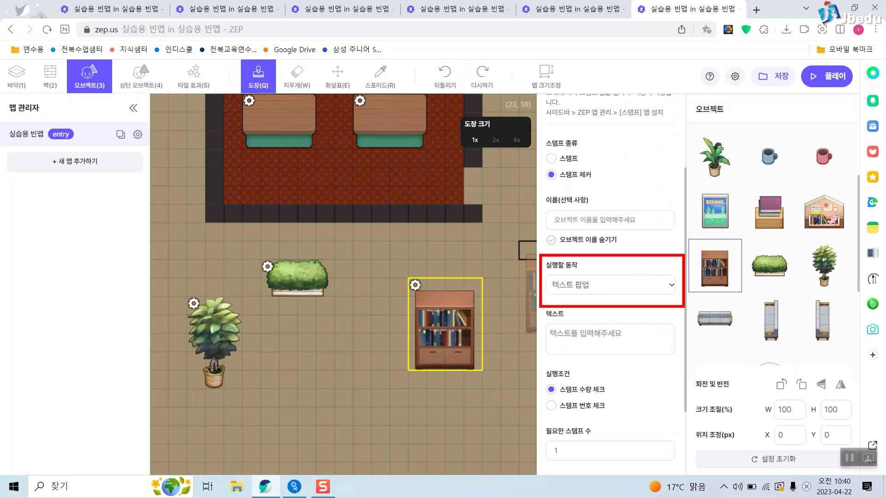
pyautogui.moveTo(244, 253); pyautogui.dragTo(354, 309)
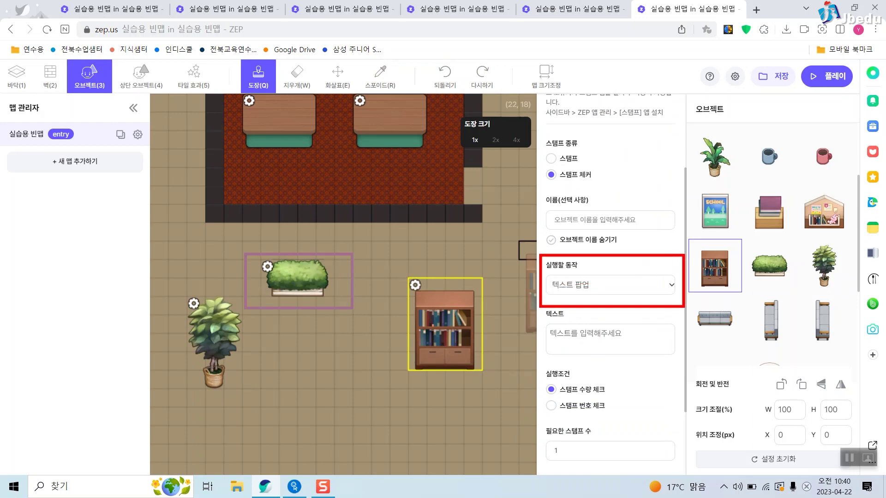
pyautogui.moveTo(180, 291); pyautogui.dragTo(242, 388)
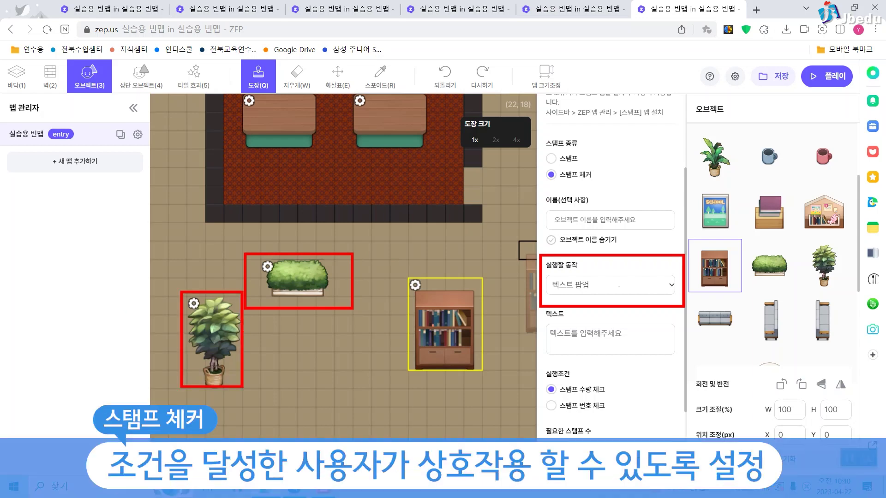
pyautogui.press('Escape')
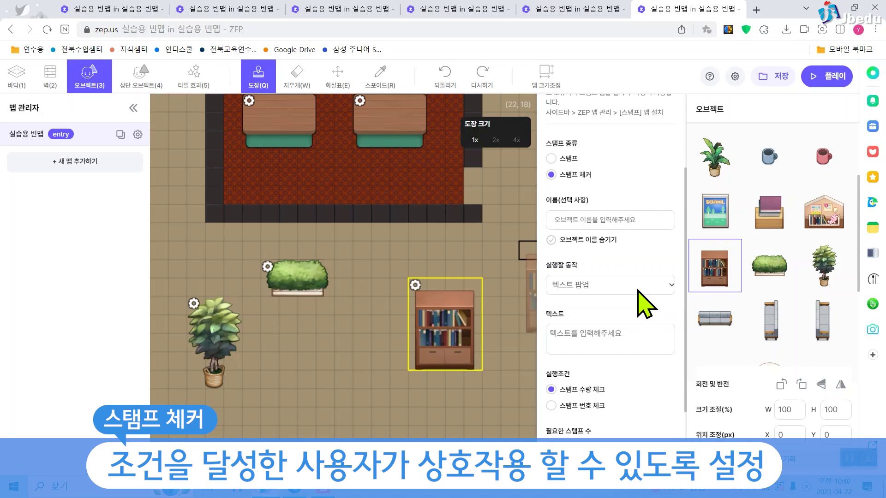
# Set the checker's popup text to '회의실로 가세요!' and require 2 stamps.
pyautogui.click(643, 336)
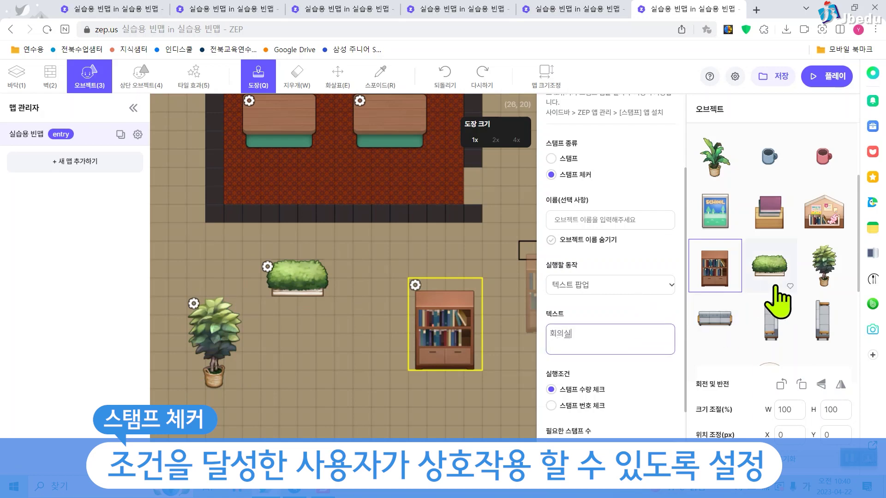
pyautogui.write('!')
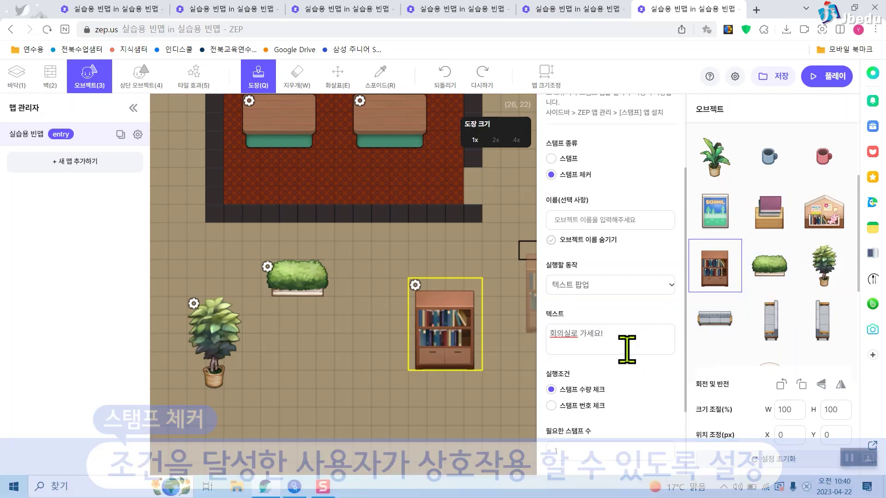
pyautogui.scroll(-1, 641, 360)
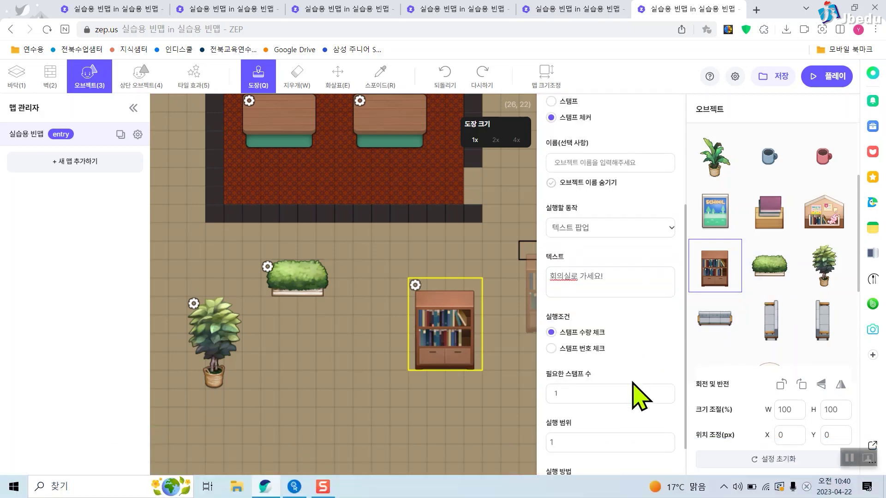
pyautogui.moveTo(542, 308); pyautogui.dragTo(610, 361)
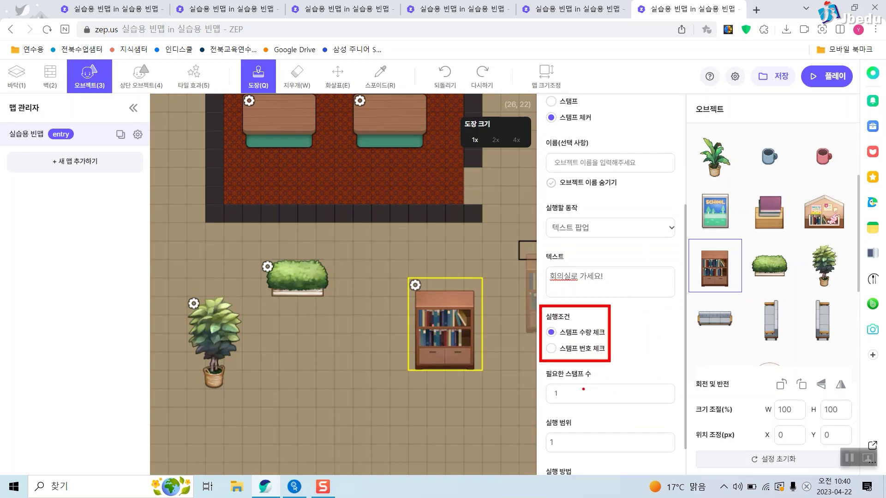
pyautogui.click(589, 394)
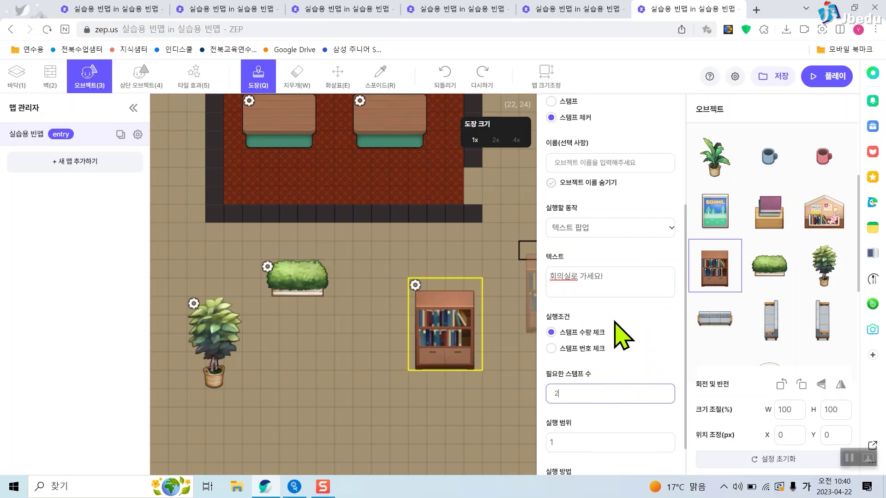
pyautogui.click(581, 333)
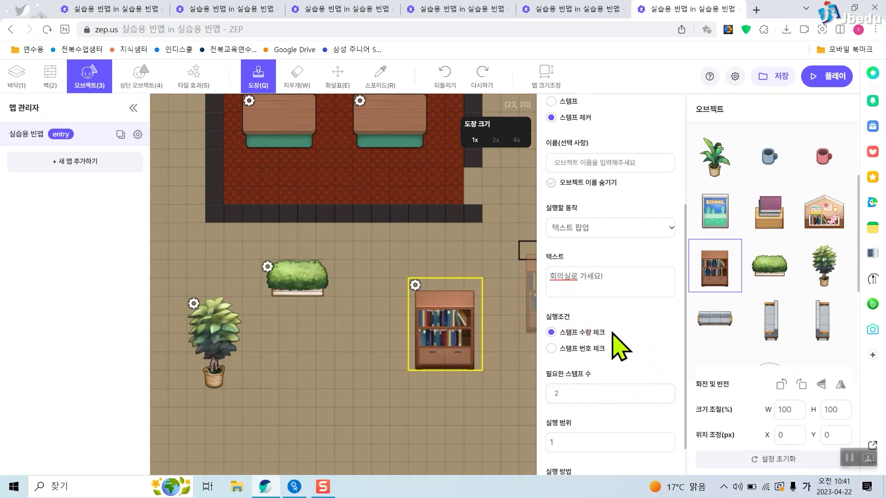
# Review the bookshelf settings, save the map and open it in play mode.
pyautogui.hotkey('ctrl', '2')
pyautogui.click(277, 272)
pyautogui.click(210, 341)
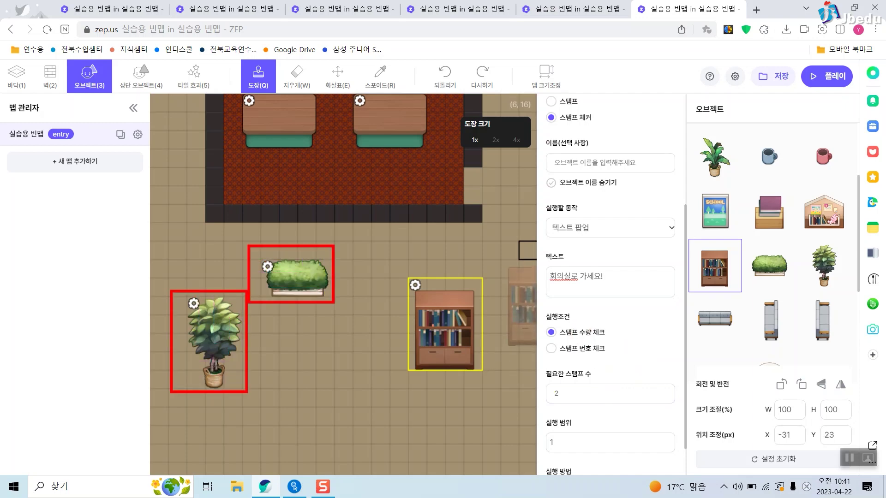
pyautogui.moveTo(543, 198); pyautogui.dragTo(692, 301)
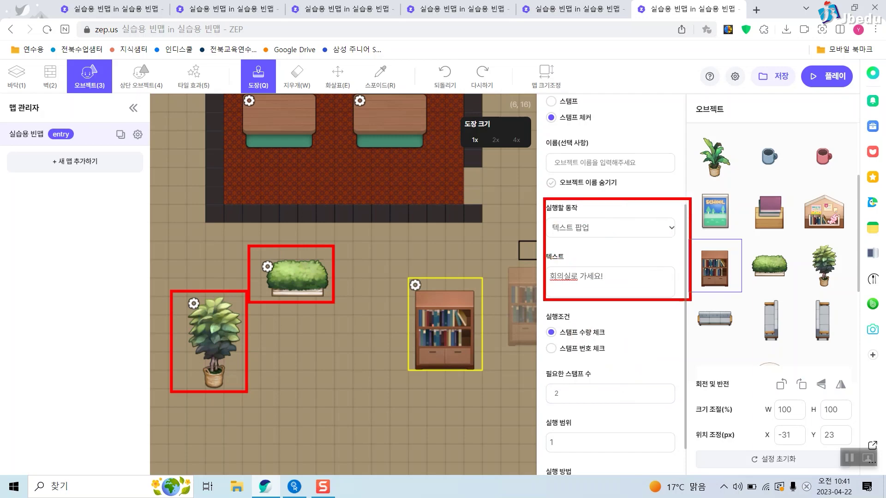
pyautogui.press('Escape')
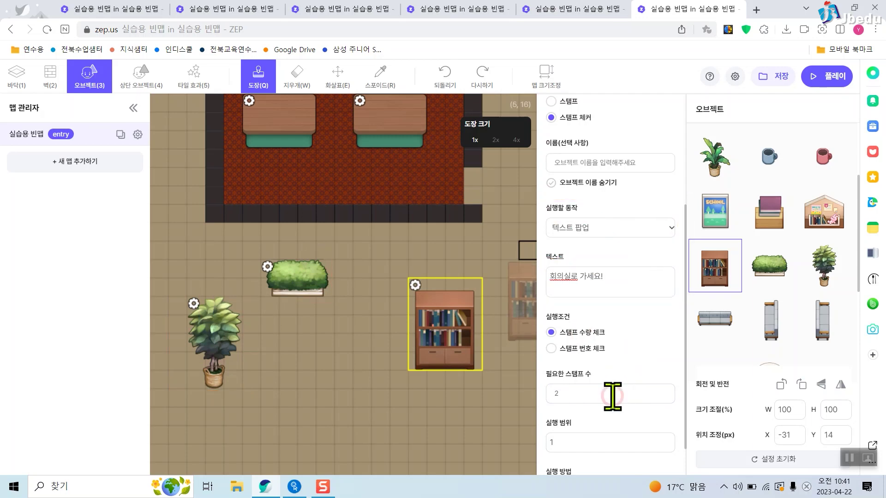
pyautogui.click(613, 396)
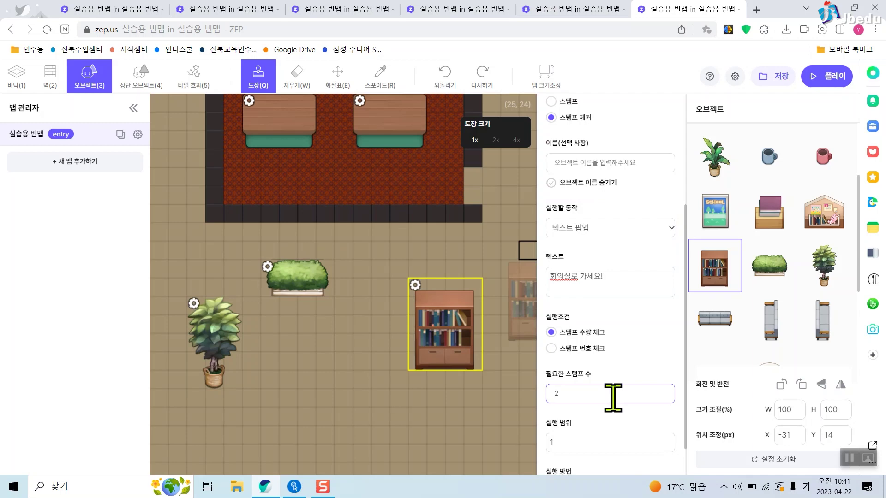
pyautogui.scroll(-1, 657, 381)
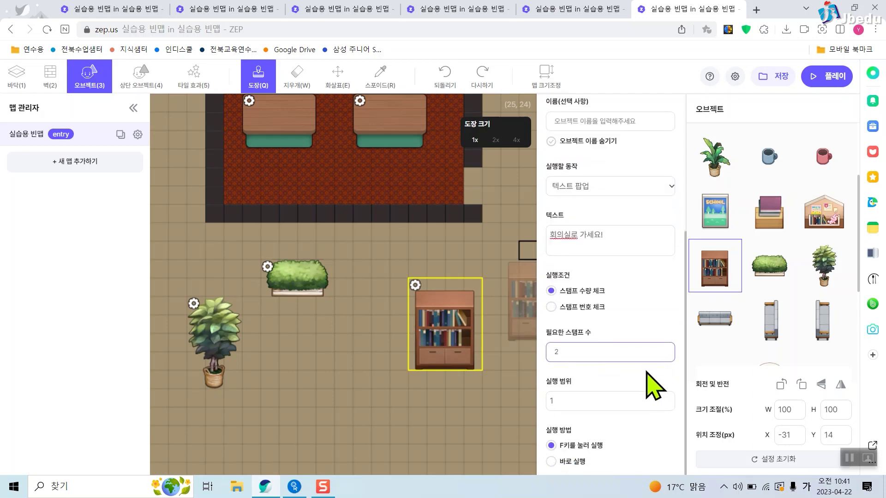
pyautogui.click(781, 77)
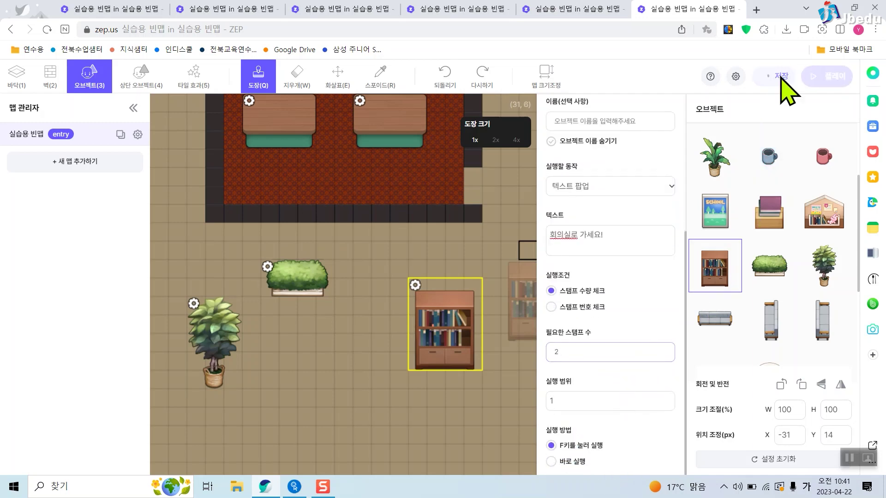
pyautogui.click(828, 82)
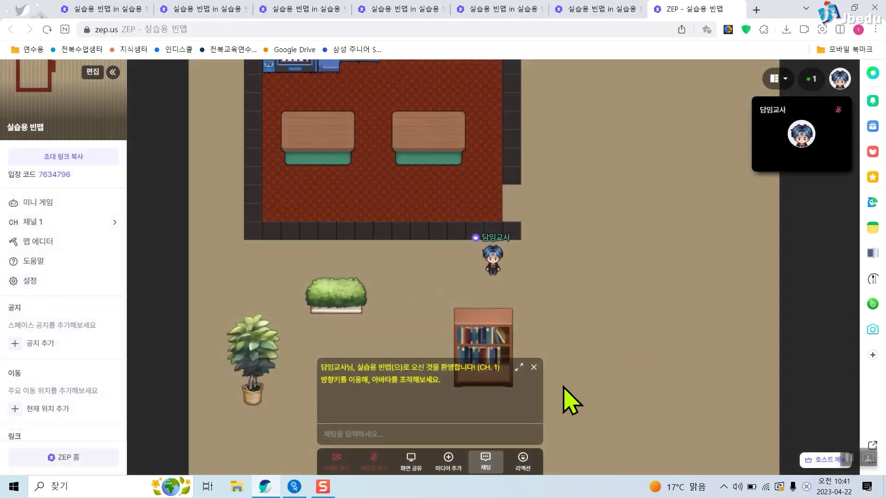
# Dismiss the welcome message and try the bookshelf stamp checker in play mode.
pyautogui.click(534, 367)
pyautogui.press('Down')
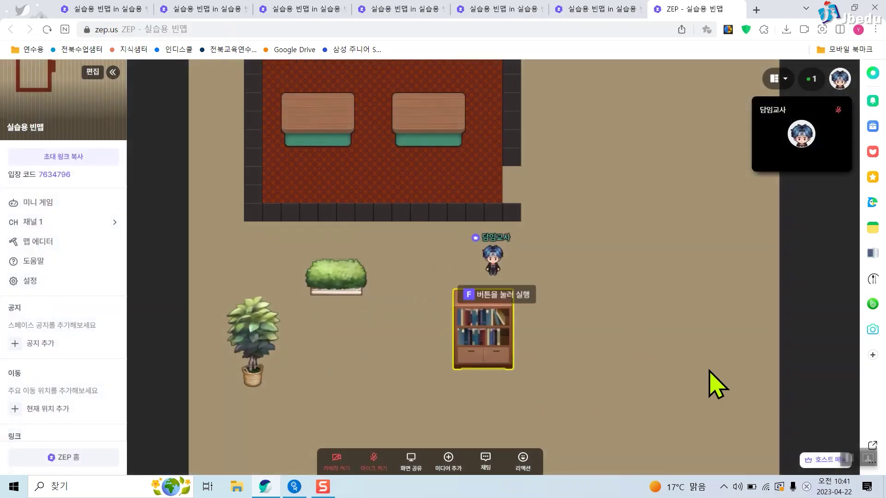
pyautogui.press('f')
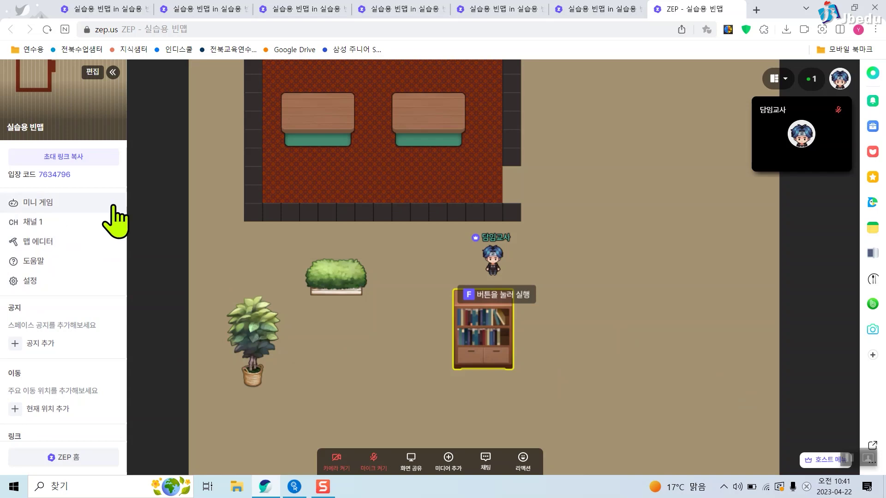
# Show the left sidebar and bring its 앱 section into view.
pyautogui.scroll(-3, 48, 263)
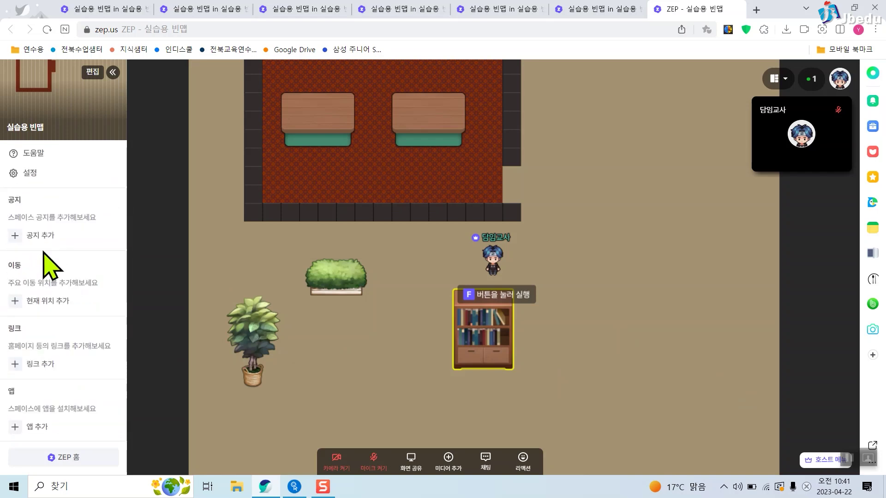
pyautogui.hotkey('ctrl', '2')
pyautogui.moveTo(0, 378)
pyautogui.mouseDown()
pyautogui.moveTo(80, 427)
pyautogui.moveTo(125, 438)
pyautogui.mouseUp()
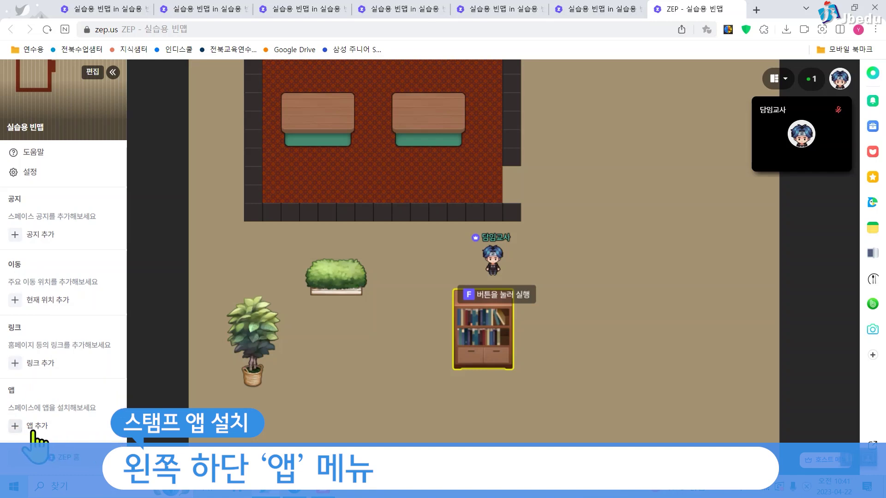
pyautogui.moveTo(3, 415); pyautogui.dragTo(68, 437)
# Install 스탬프 앱 from the app list and close the 앱 관리 panel.
pyautogui.click(15, 427)
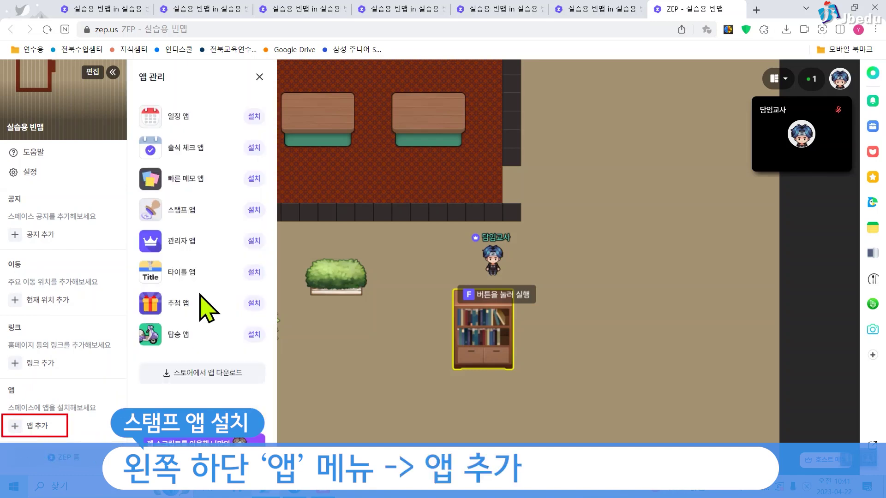
pyautogui.moveTo(237, 198); pyautogui.dragTo(272, 220)
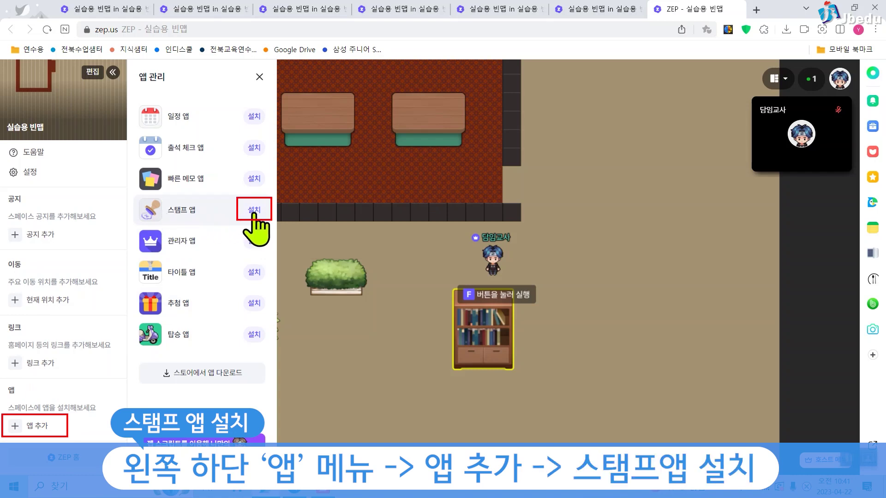
pyautogui.click(253, 214)
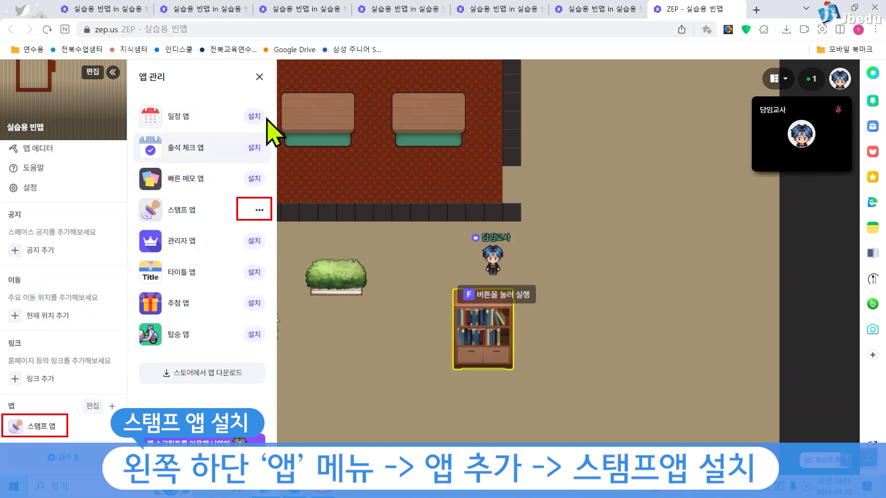
pyautogui.click(260, 77)
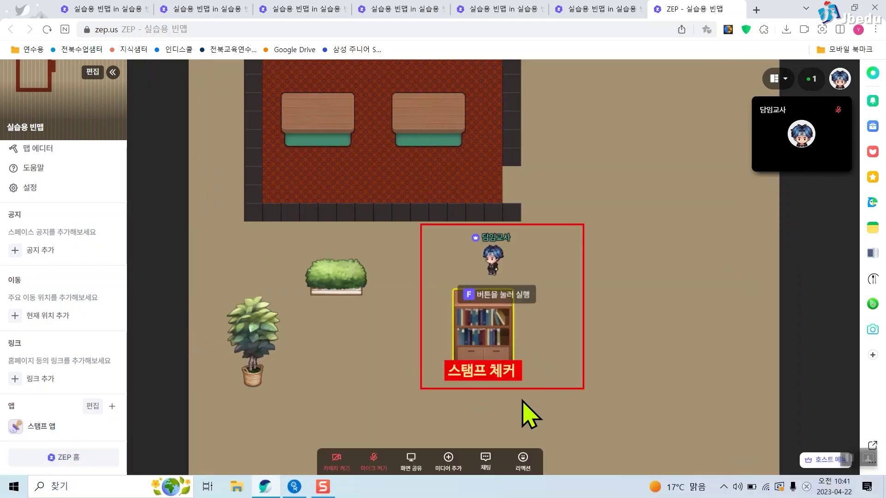
# Collect stamp 1 at the bush and recheck the count at the bookshelf.
pyautogui.press('f')
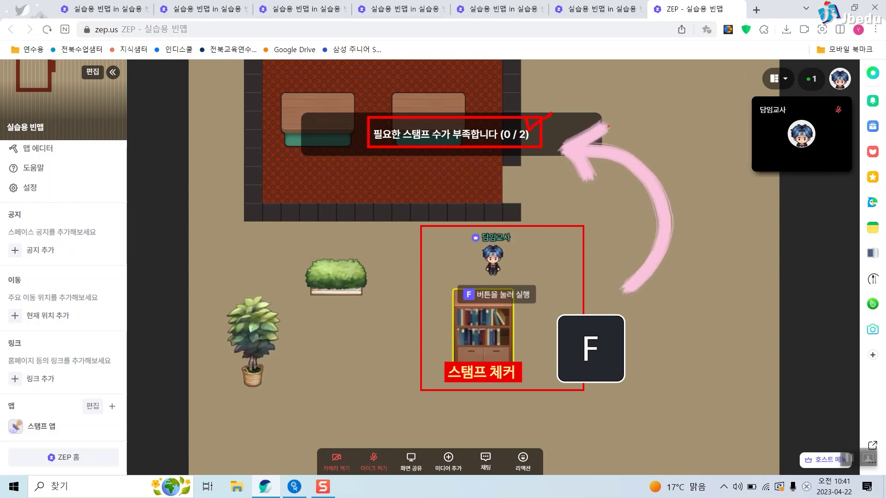
pyautogui.press('Left')
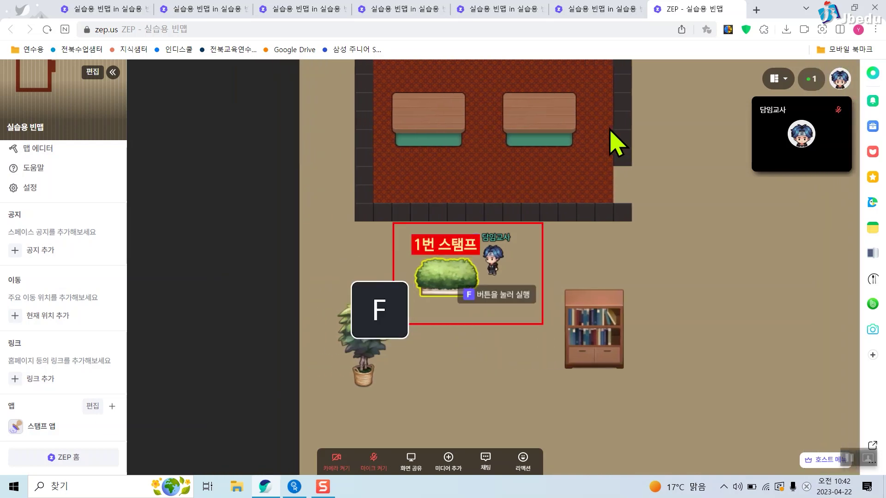
pyautogui.press('f')
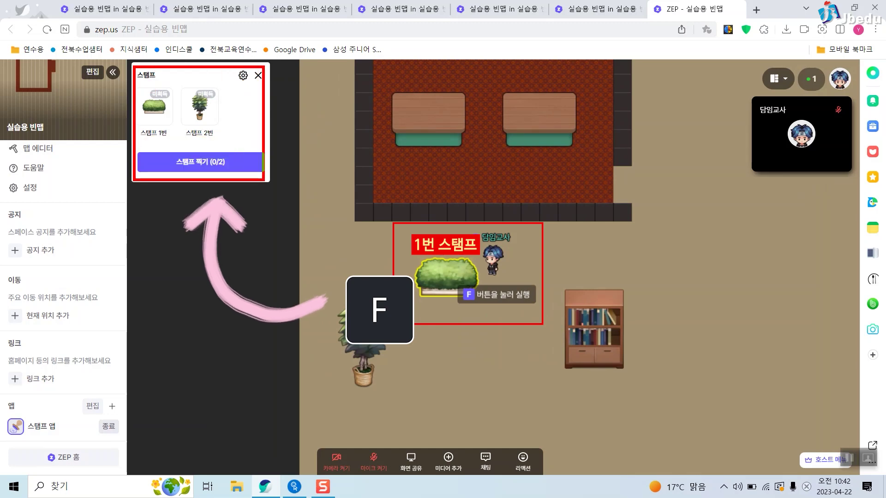
pyautogui.click(218, 167)
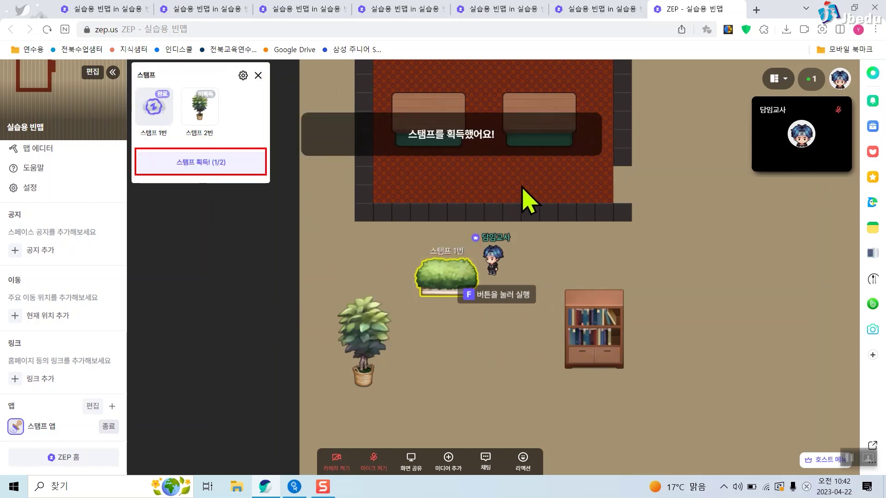
pyautogui.click(560, 257)
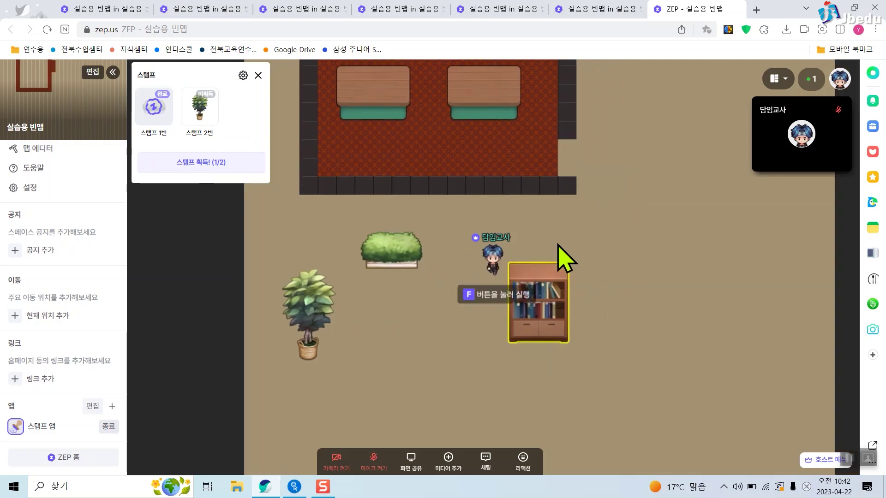
pyautogui.press('f')
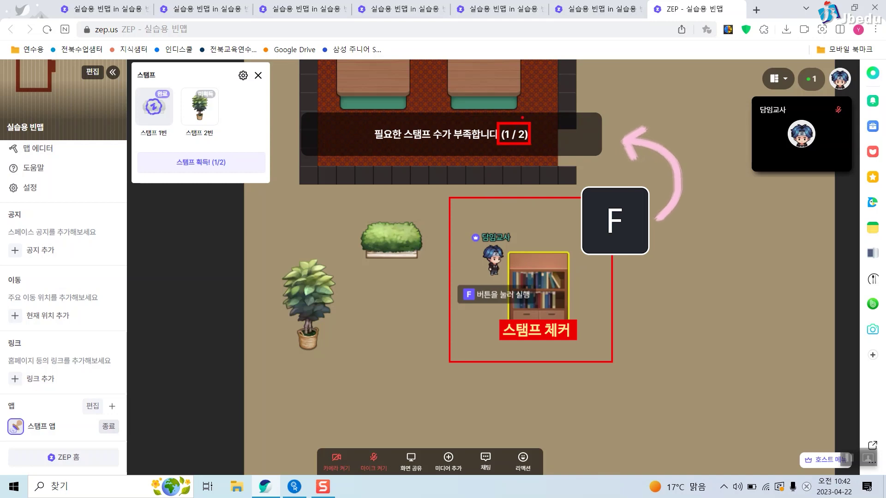
# Collect stamp 2 at the potted plant, then get and dismiss the bookshelf's '회의실로 가세요!' message.
pyautogui.press('Down')
pyautogui.press('Left')
pyautogui.press('Left')
pyautogui.press('f')
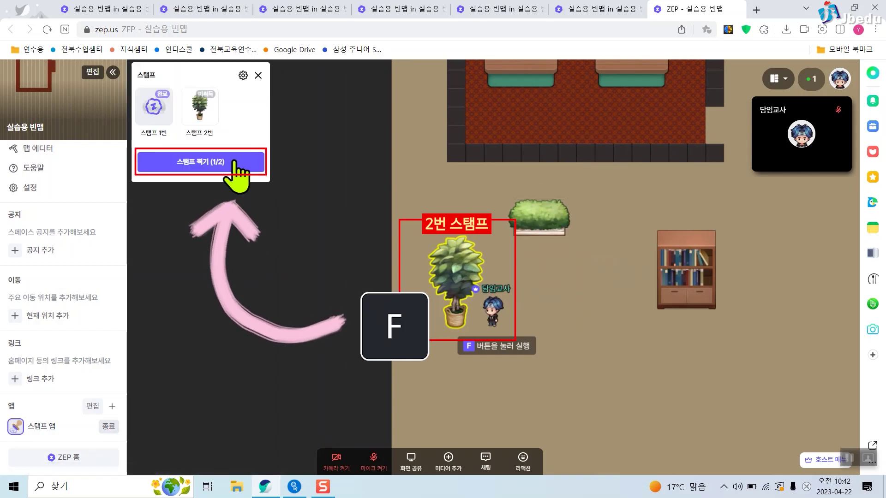
pyautogui.click(235, 162)
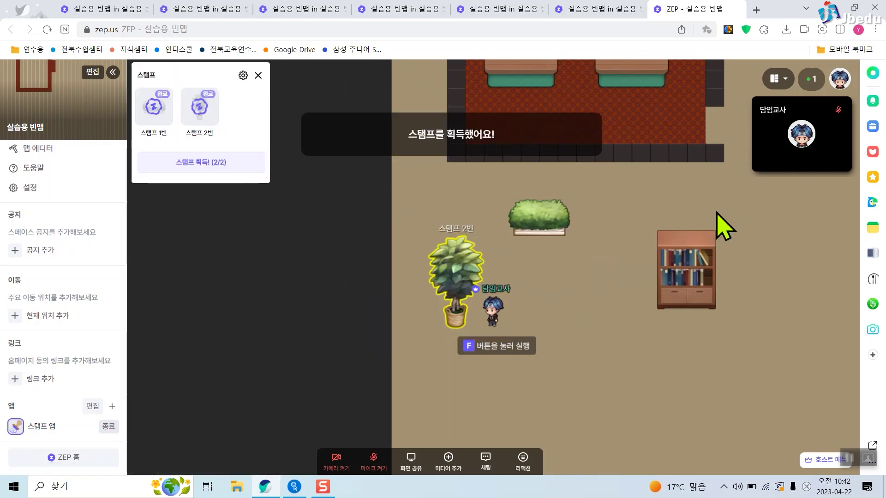
pyautogui.press('Right')
pyautogui.press('f')
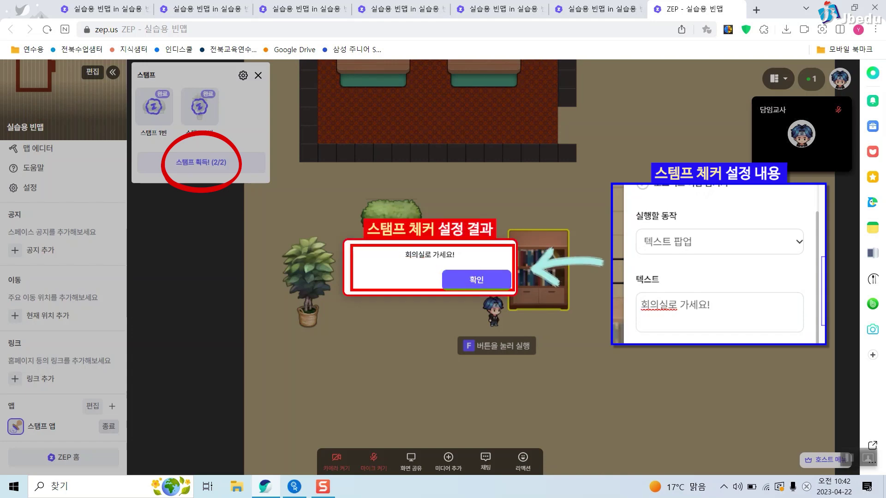
pyautogui.click(466, 282)
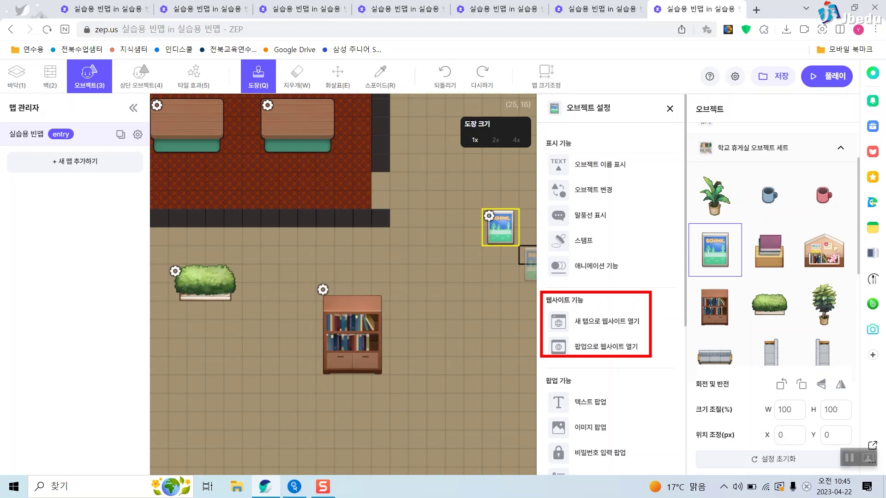
pyautogui.click(672, 112)
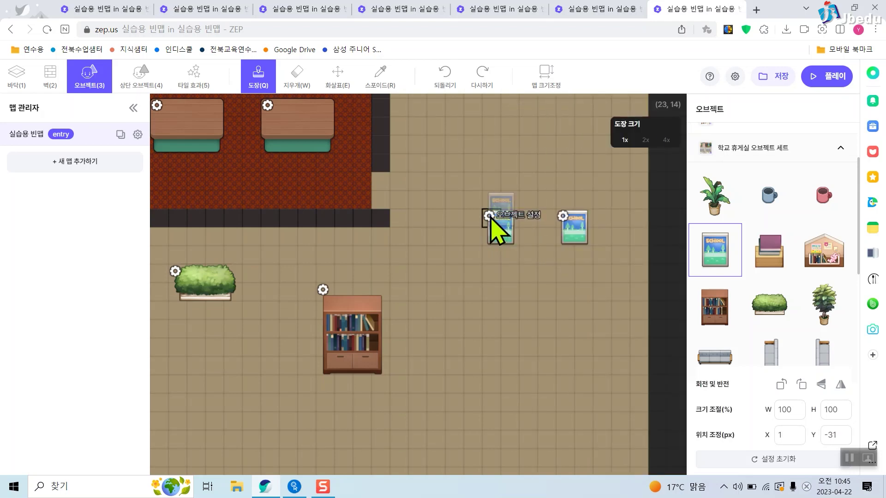
pyautogui.click(489, 216)
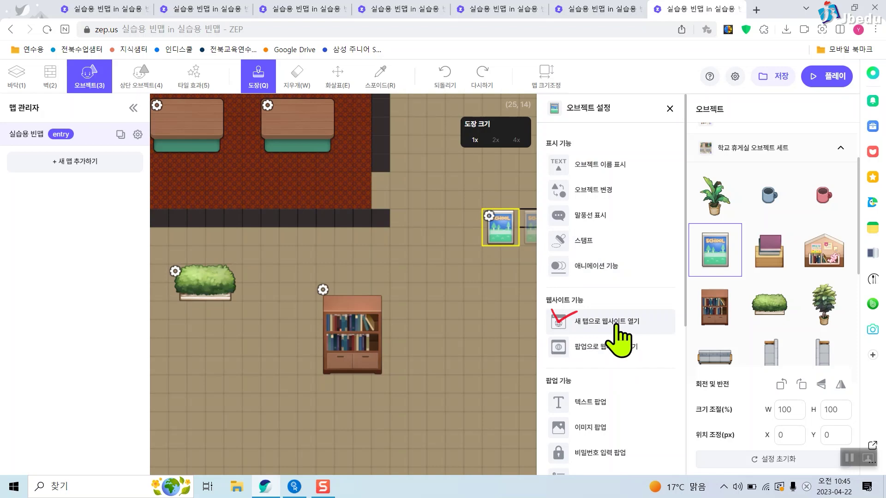
pyautogui.click(616, 323)
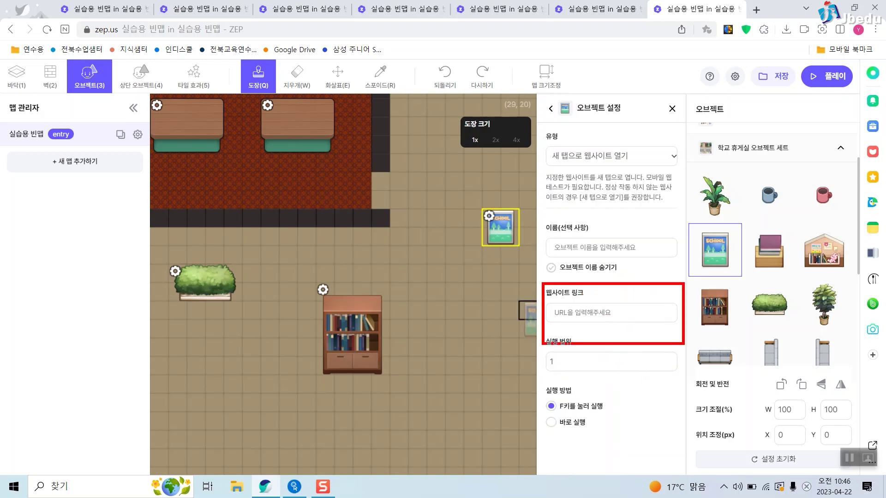
pyautogui.click(642, 317)
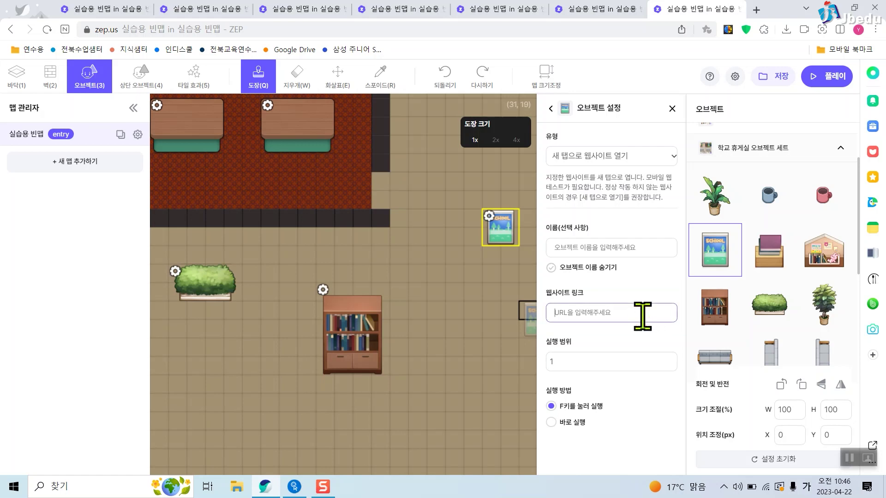
pyautogui.write('https://if-blog.tistory.com/5862')
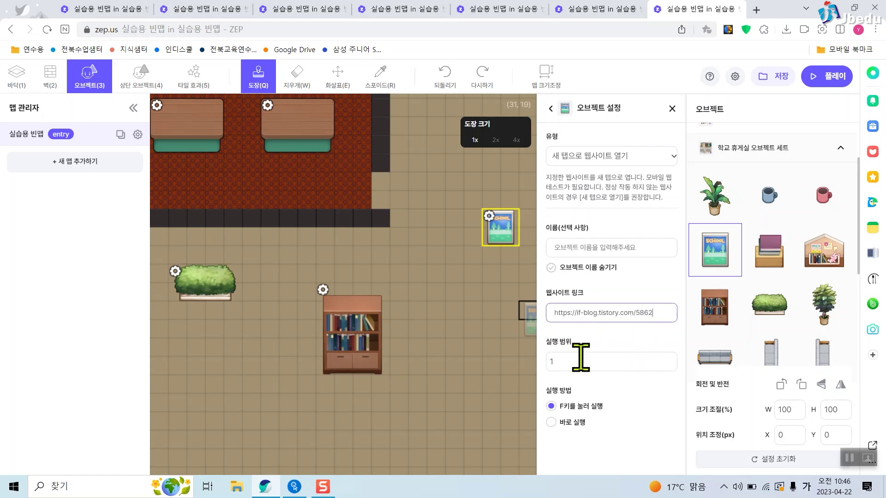
pyautogui.click(781, 78)
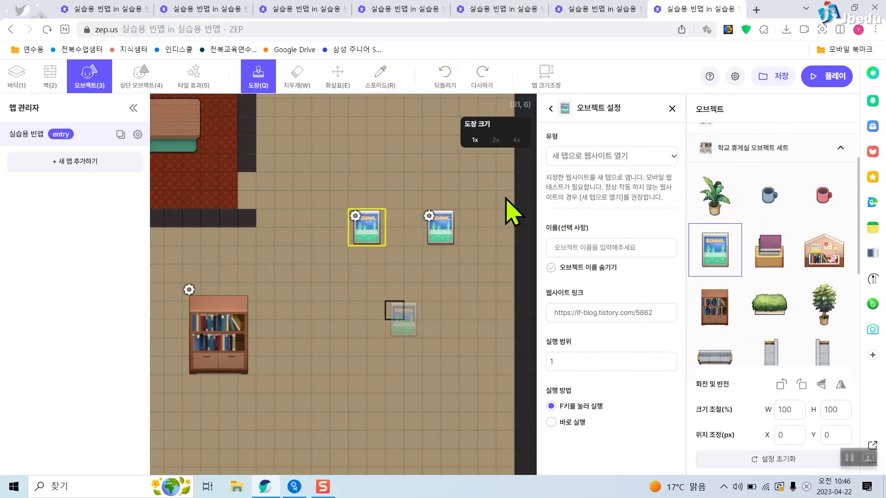
pyautogui.click(436, 235)
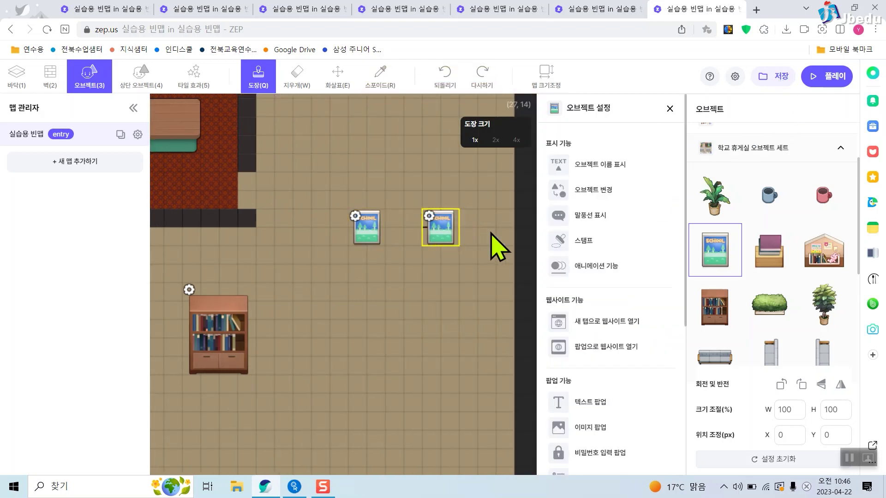
# Make the second poster open the same blog link in a popup and save.
pyautogui.click(639, 350)
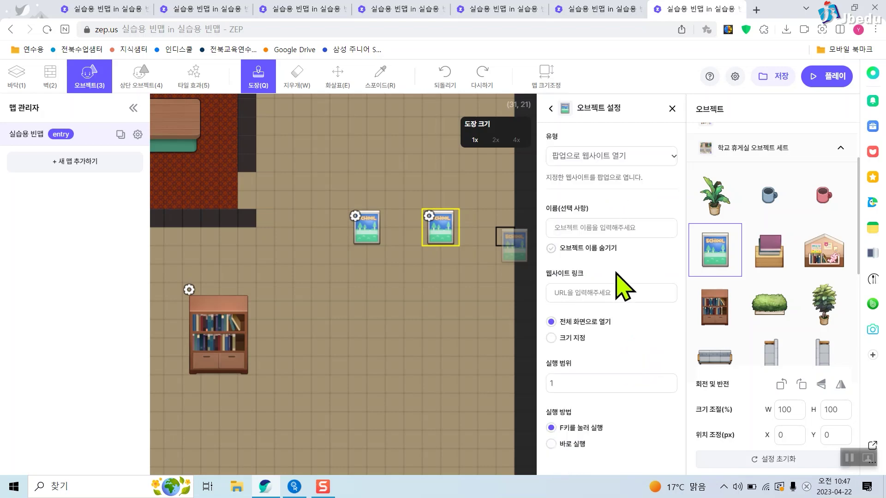
pyautogui.click(622, 287)
pyautogui.write('https://if-blog.tistory.com/58')
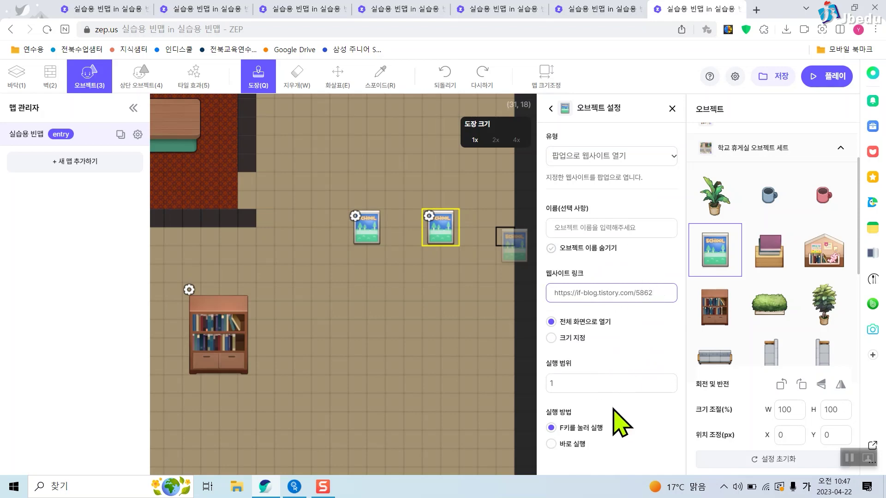
pyautogui.click(781, 77)
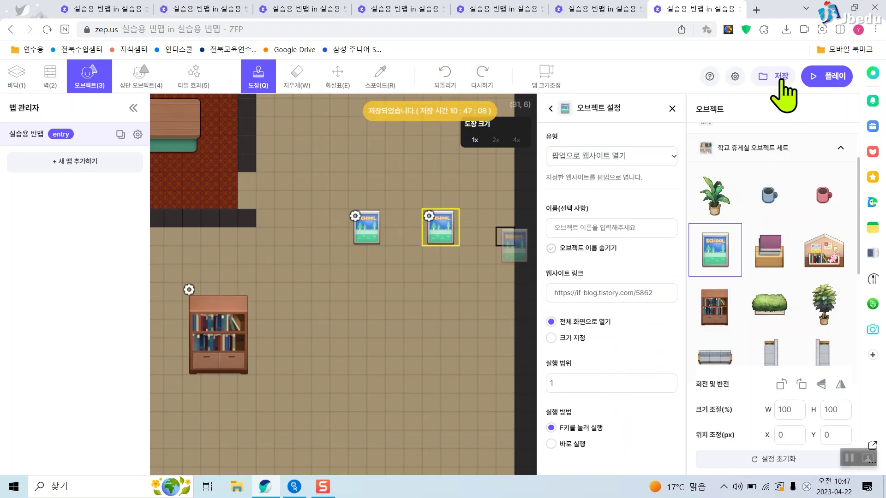
# Check both posters' website settings, save again, and launch play mode.
pyautogui.click(361, 220)
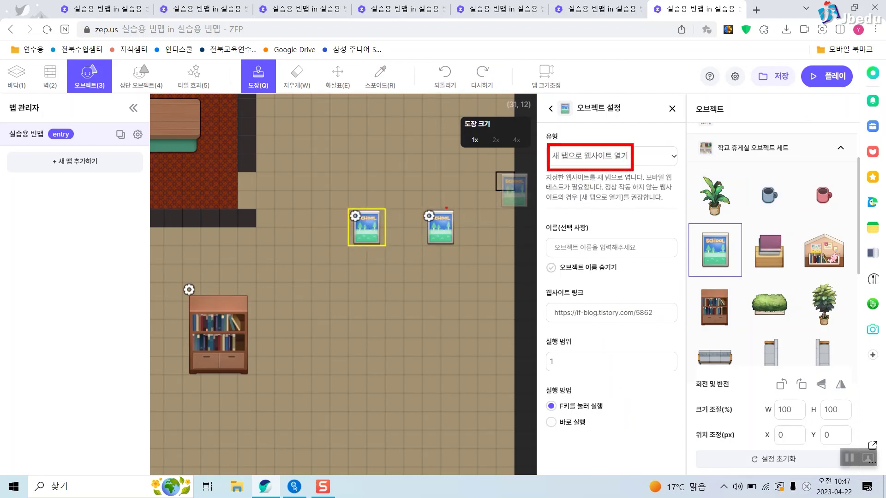
pyautogui.click(438, 229)
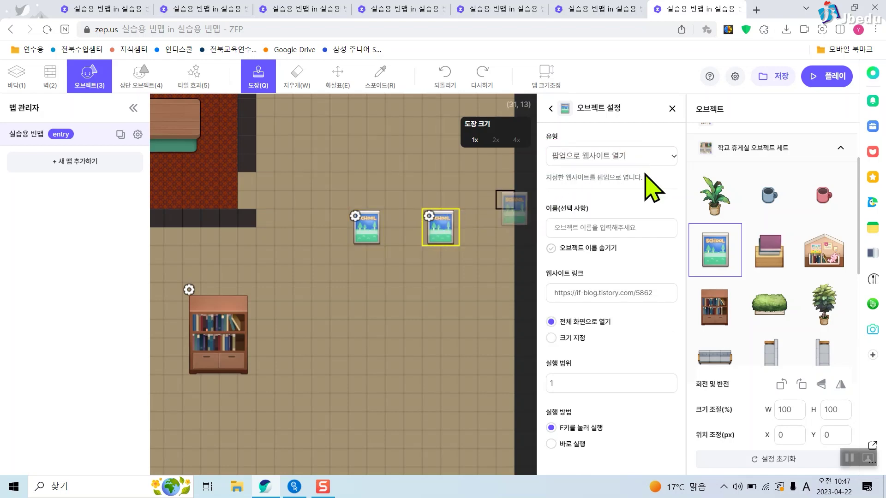
pyautogui.click(778, 79)
pyautogui.click(833, 83)
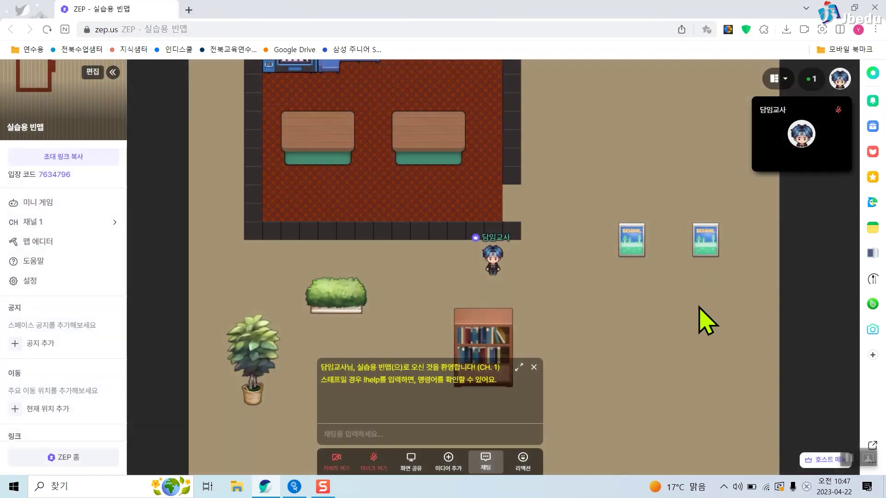
# Walk to the first poster, open its blog page, then close it.
pyautogui.press('Right')
pyautogui.press('Right')
pyautogui.press('Right')
pyautogui.press('Down')
pyautogui.press('Down')
pyautogui.press('Right')
pyautogui.press('Right')
pyautogui.press('Right')
pyautogui.press('Right')
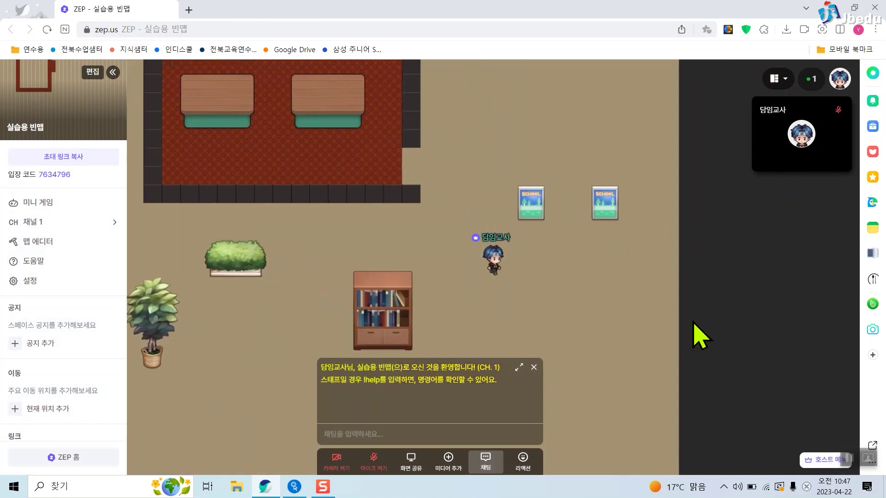
pyautogui.press('Up')
pyautogui.press('Up')
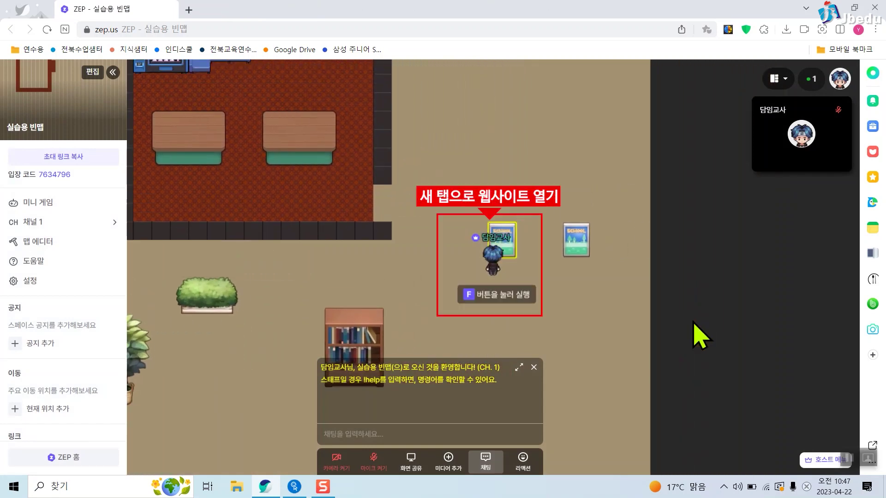
pyautogui.press('f')
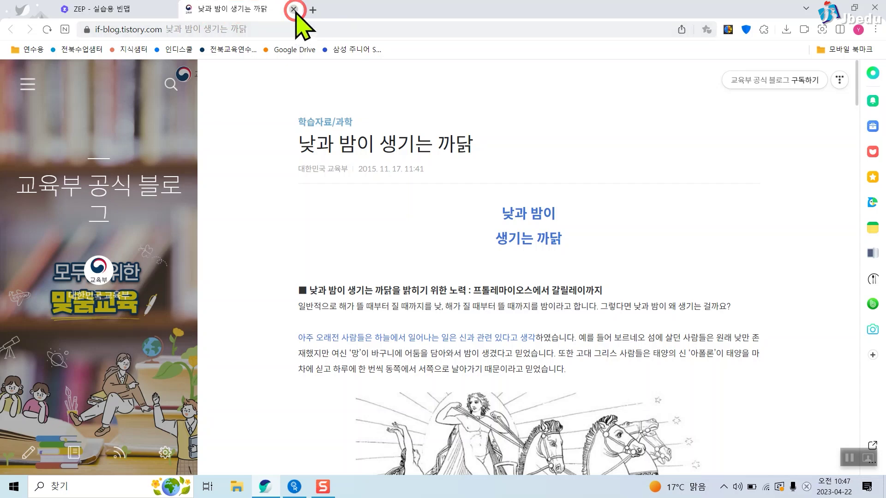
pyautogui.click(293, 10)
# Open the second poster's popup and scroll through the '낮과 밤이 생기는 까닭' article.
pyautogui.press('Up')
pyautogui.press('f')
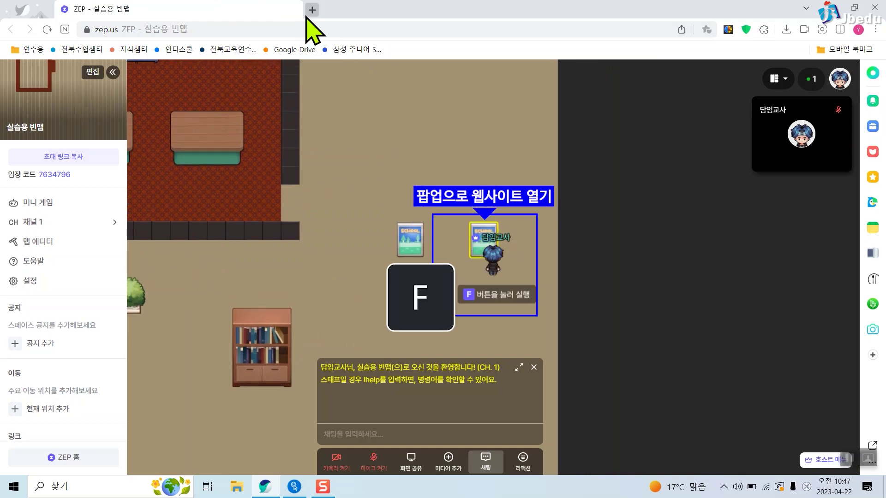
pyautogui.scroll(-2, 544, 230)
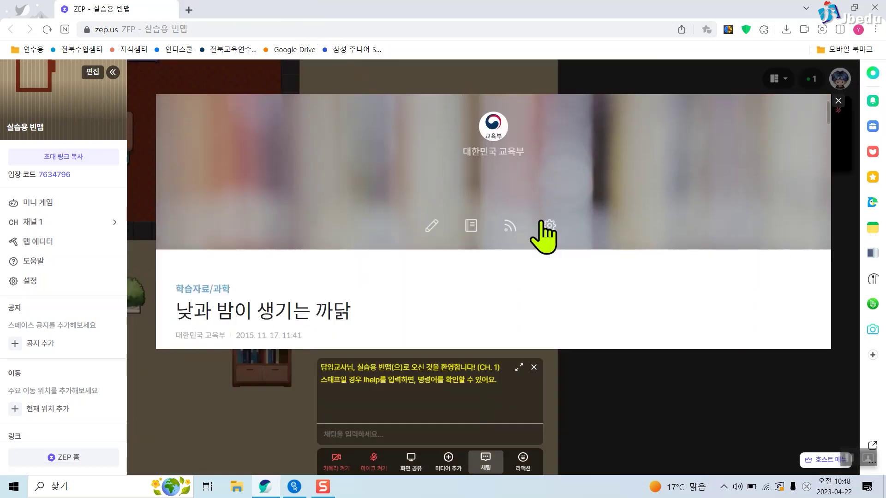
pyautogui.scroll(-5, 545, 235)
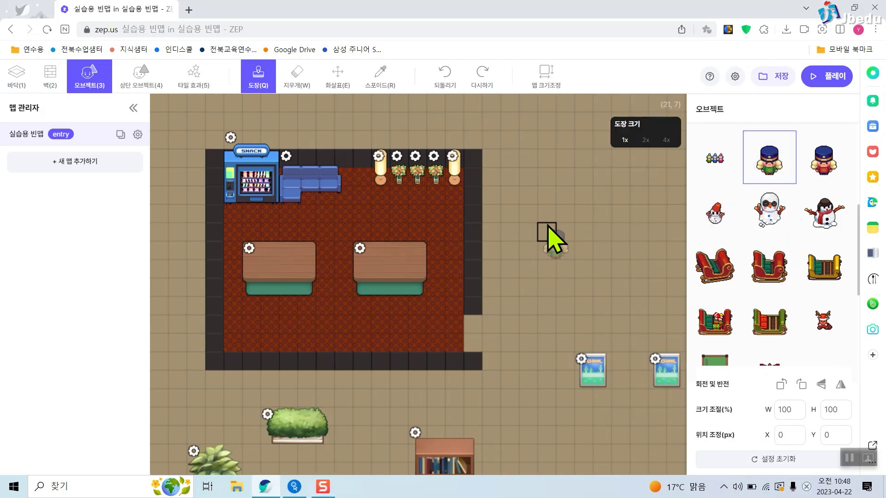
# Place a nutcracker on the map and set it to 비밀번호 입력 팝업.
pyautogui.click(549, 238)
pyautogui.click(546, 232)
pyautogui.scroll(-3, 590, 326)
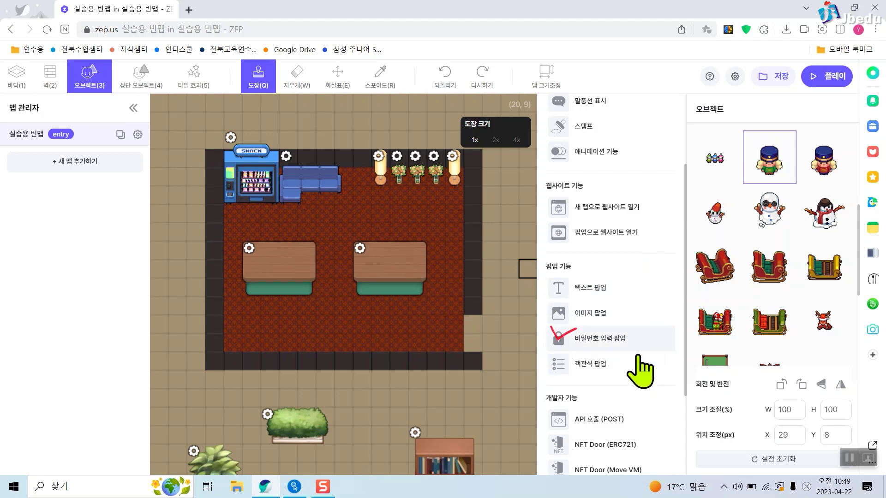
pyautogui.click(631, 341)
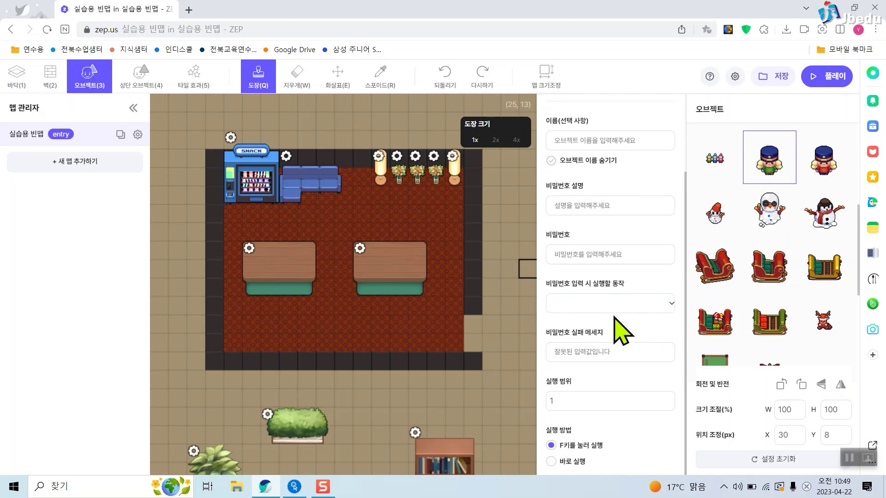
pyautogui.scroll(2, 646, 263)
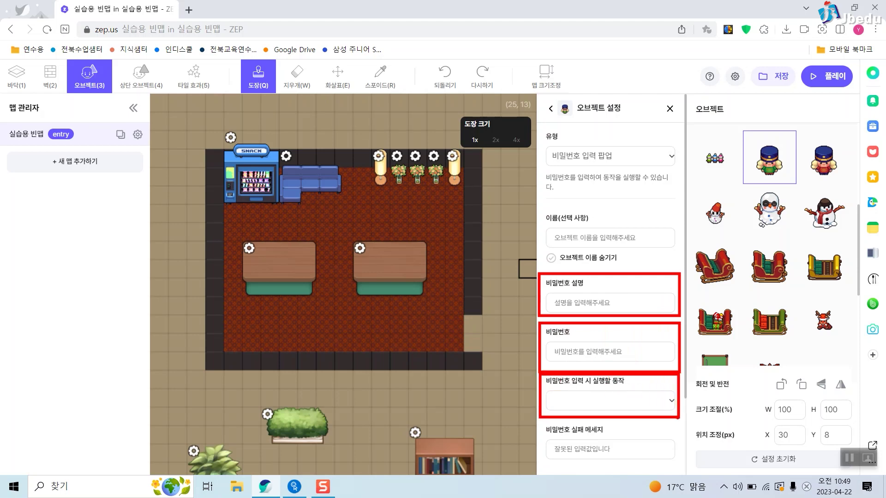
# Enter the question '한글을 만든 왕의 이름은?' with the answer 세종대왕.
pyautogui.click(606, 304)
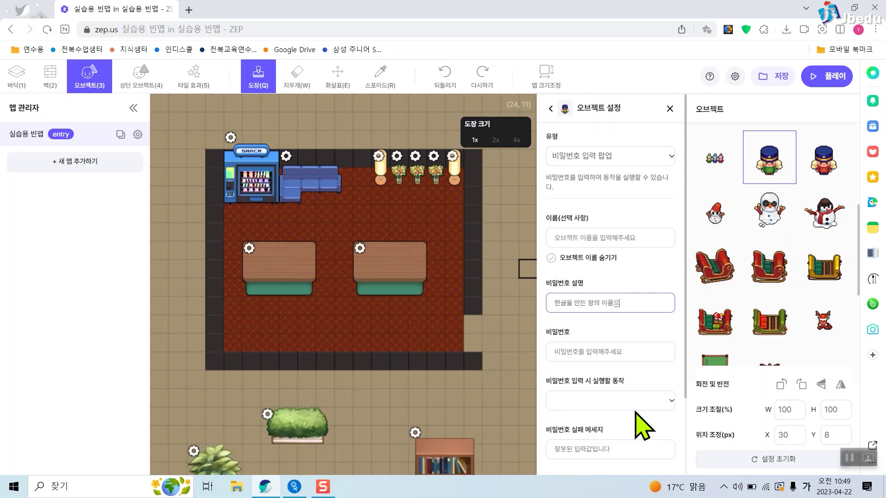
pyautogui.click(619, 352)
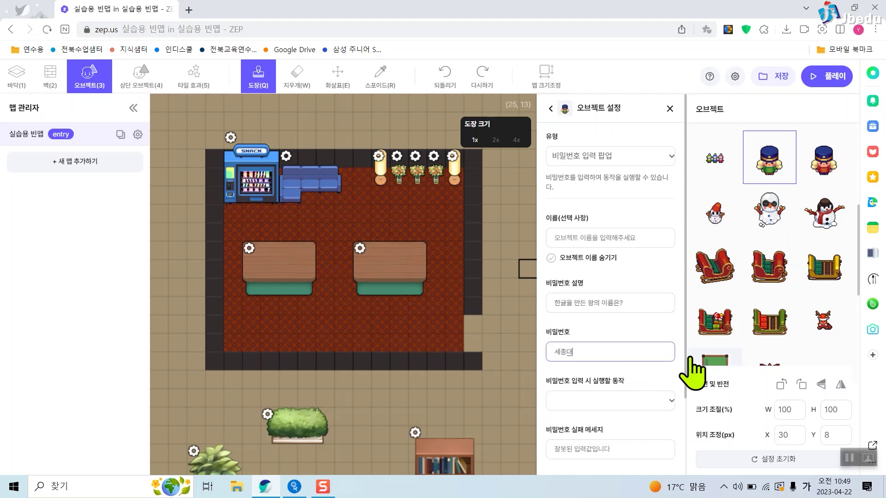
pyautogui.write('세종대왕')
# Set the correct-answer action to 개인에게만 오브젝트 사라지기, save, and close the settings.
pyautogui.click(618, 402)
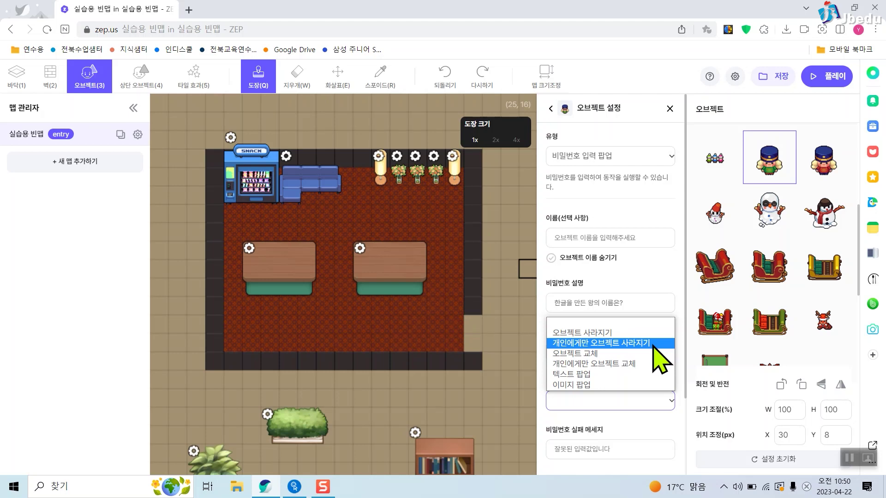
pyautogui.click(600, 342)
pyautogui.scroll(-2, 639, 347)
pyautogui.click(634, 329)
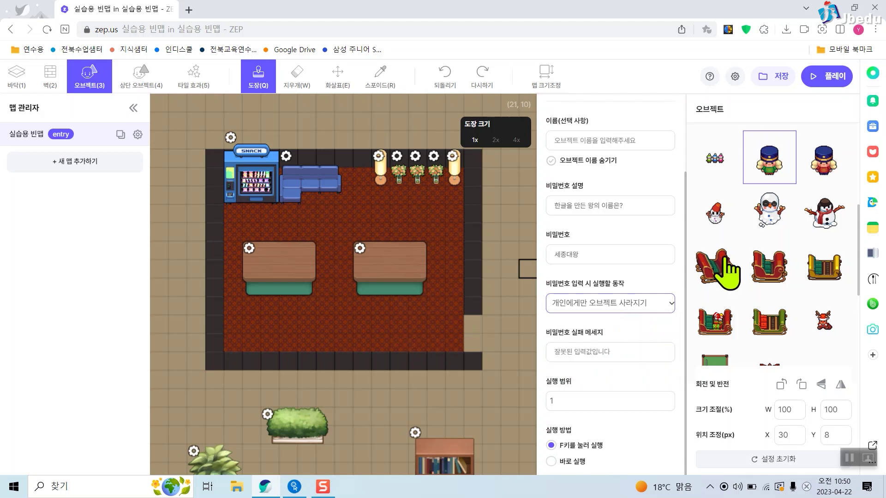
pyautogui.click(782, 78)
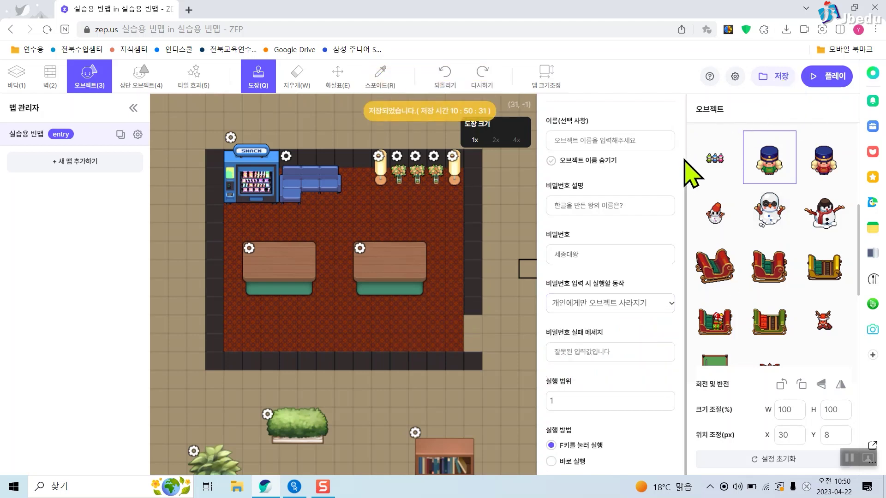
pyautogui.scroll(3, 664, 138)
pyautogui.click(671, 109)
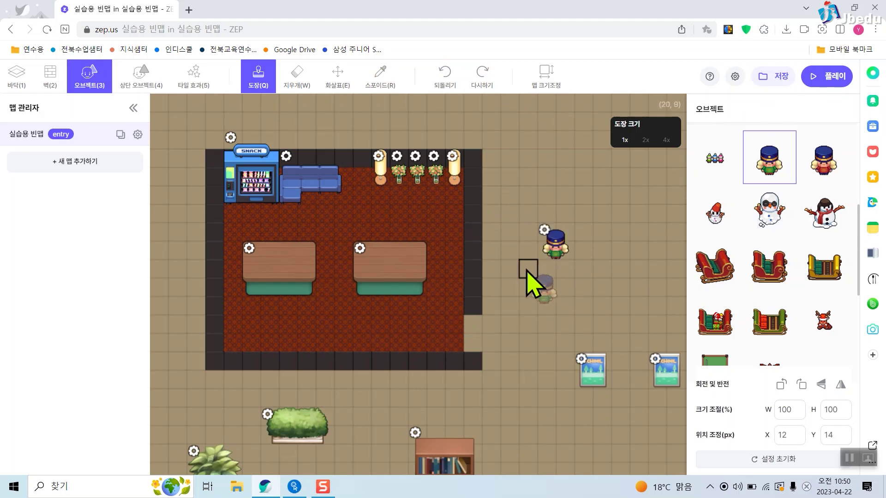
# In play mode, answer the nutcracker's question correctly so it vanishes, then close the chat.
pyautogui.click(826, 77)
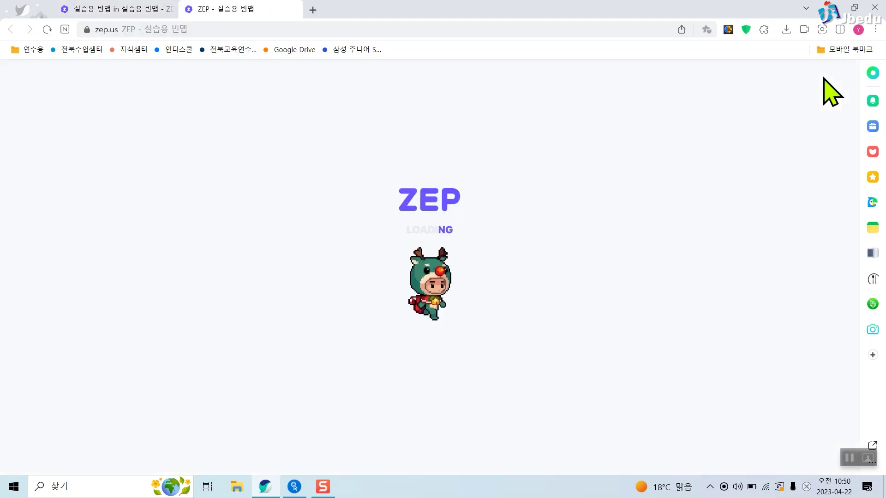
pyautogui.press('Up')
pyautogui.press('Up')
pyautogui.press('Up')
pyautogui.press('Up')
pyautogui.press('Up')
pyautogui.press('Up')
pyautogui.press('Right')
pyautogui.press('f')
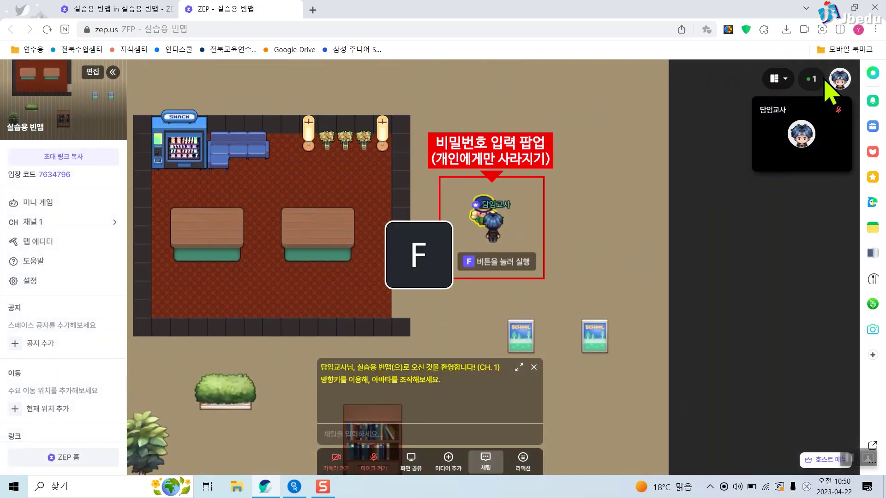
pyautogui.press('f')
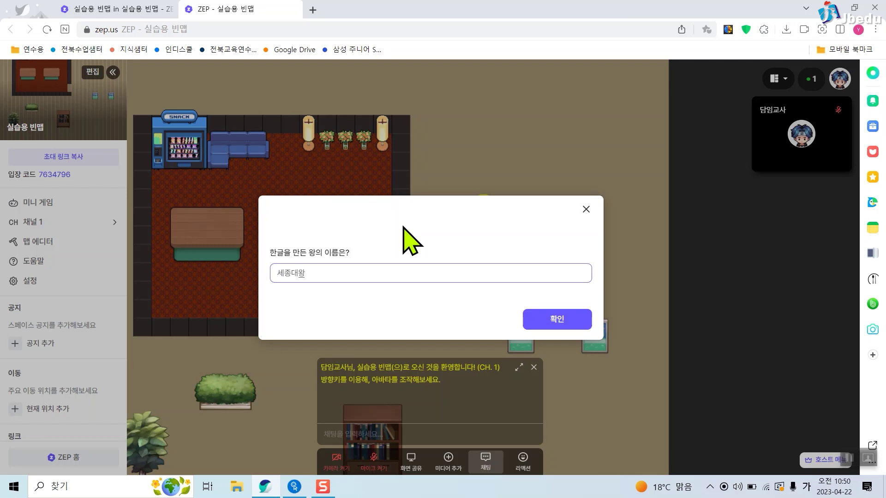
pyautogui.press('Return')
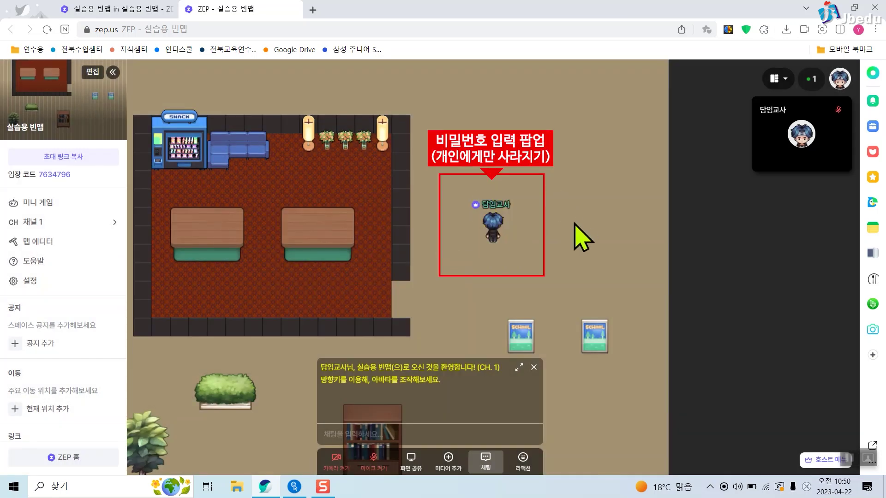
pyautogui.click(539, 241)
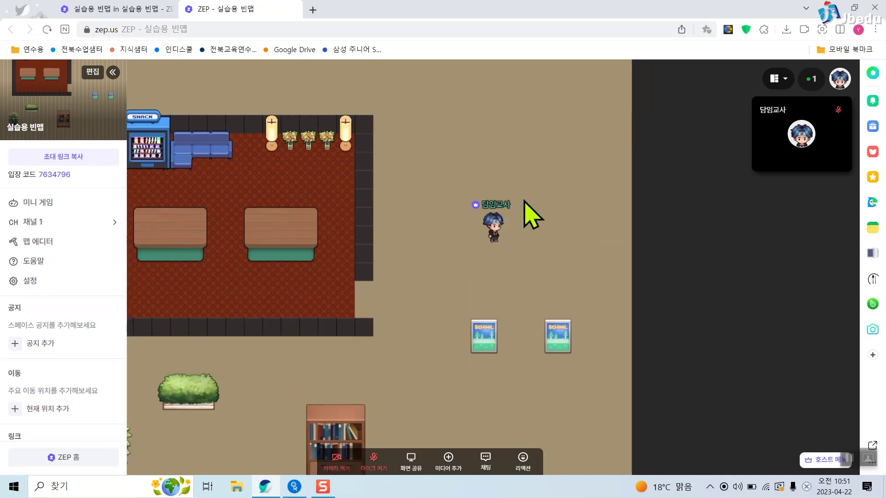
# Load the map's play link in a new browser tab to join as a second player.
pyautogui.click(312, 10)
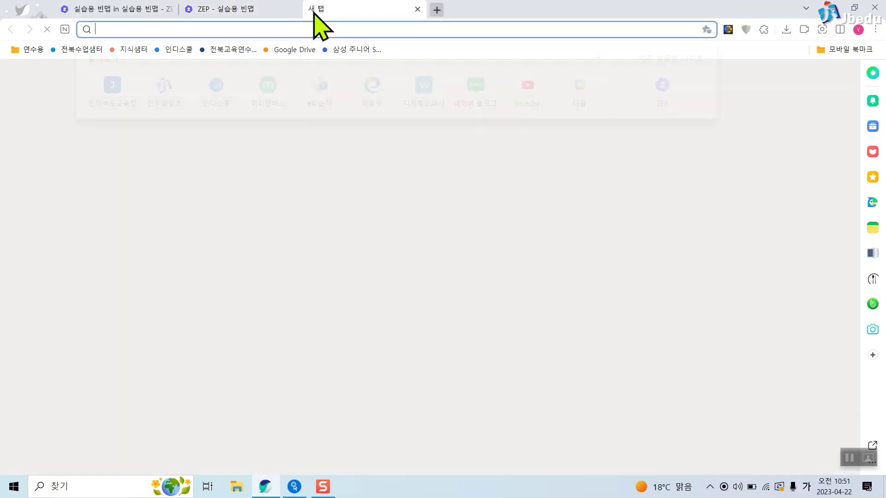
pyautogui.press('Return')
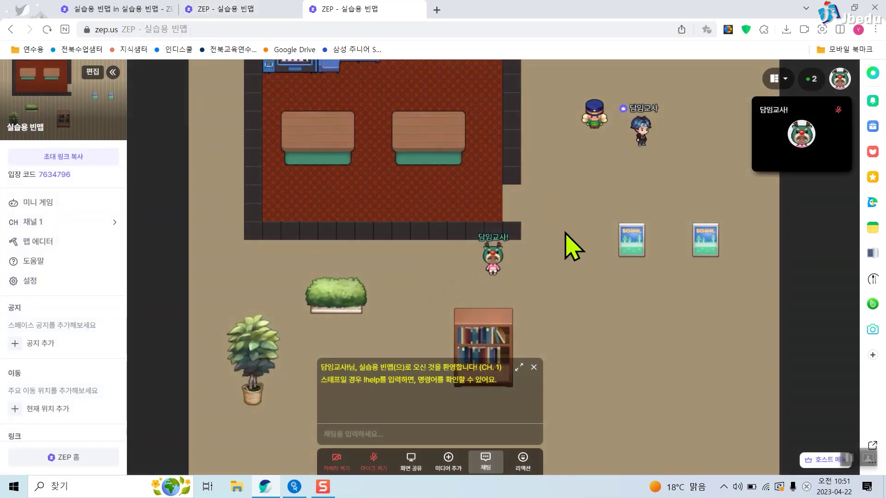
pyautogui.click(569, 242)
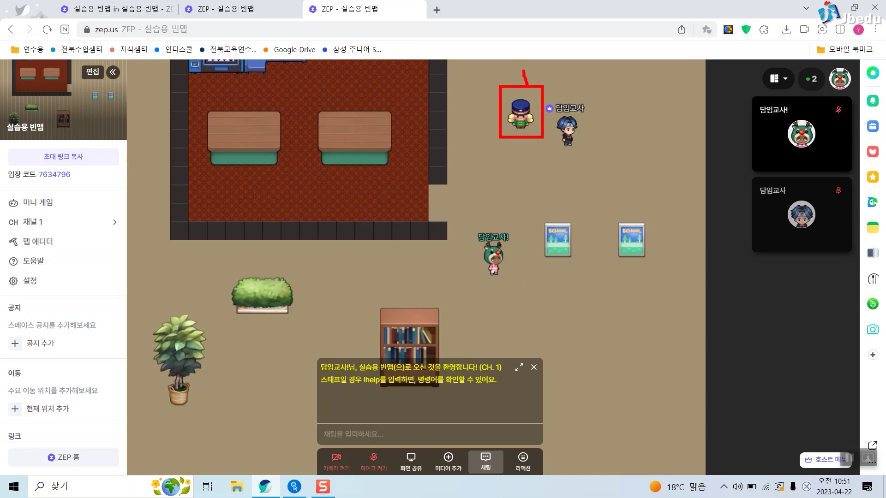
# Move both avatars across the map, bringing the second player to the nutcracker.
pyautogui.click(264, 12)
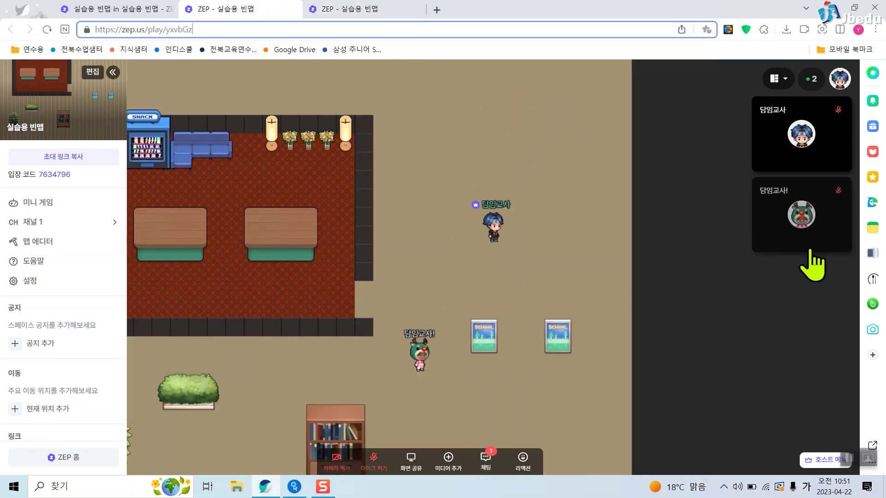
pyautogui.click(524, 242)
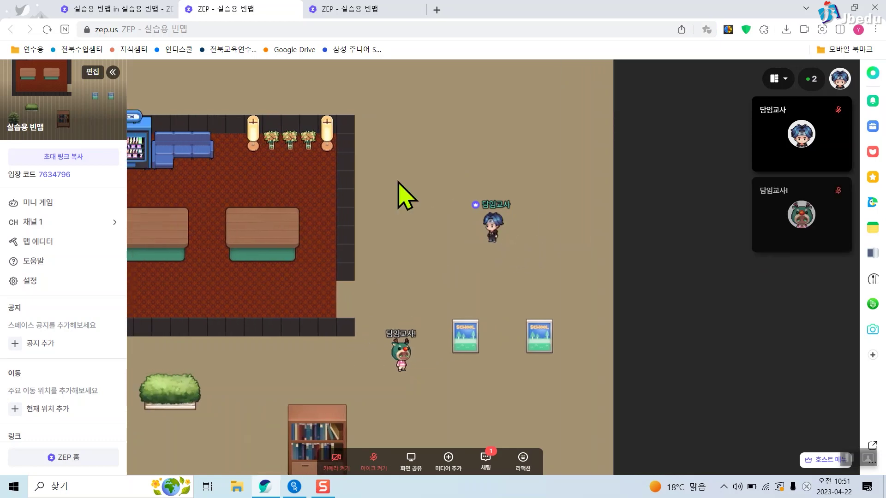
pyautogui.click(369, 10)
pyautogui.click(488, 219)
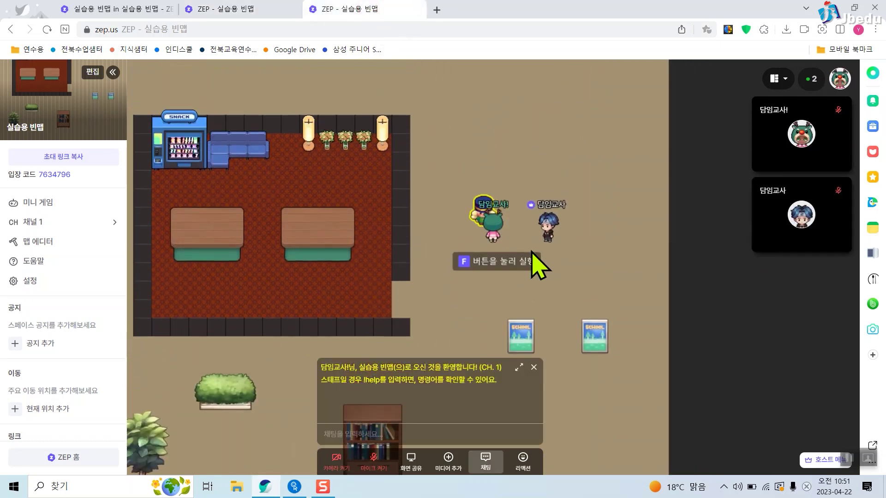
# Answer the nutcracker's question as the second player, then close that player's tab.
pyautogui.press('f')
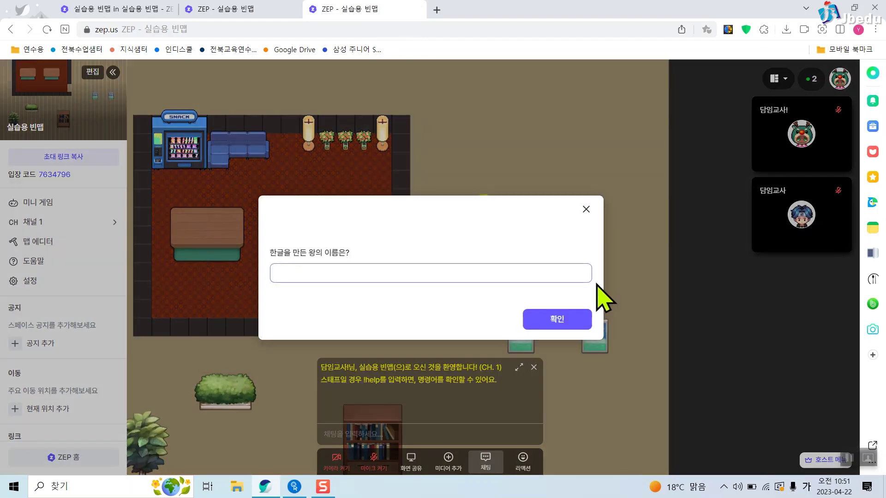
pyautogui.press('Return')
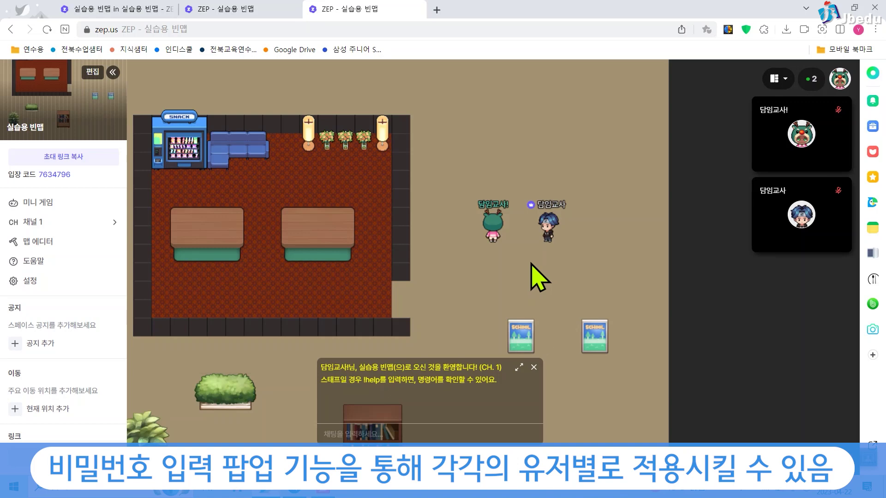
pyautogui.click(534, 367)
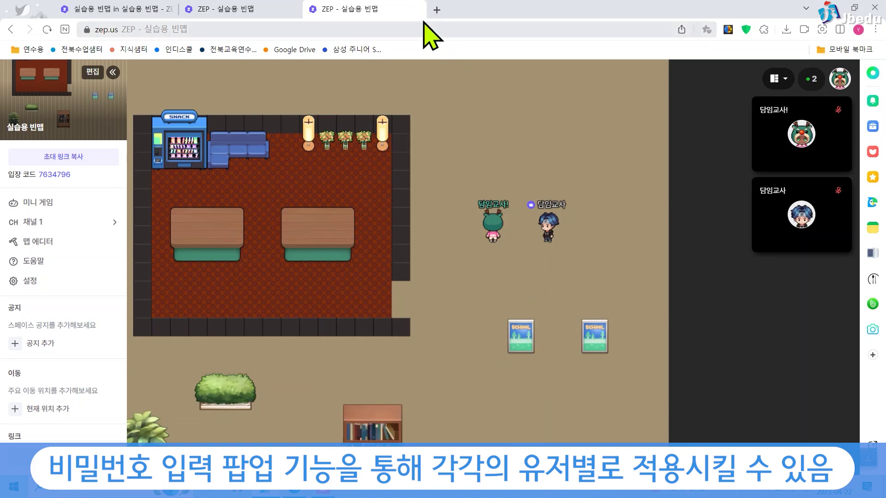
pyautogui.click(417, 9)
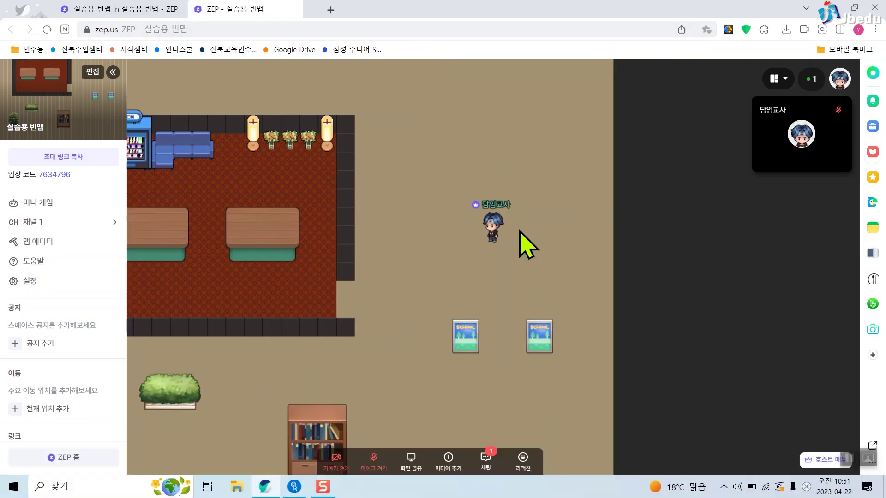
# Place a second nutcracker from the 크리스마스 objects beside the first and open its settings.
pyautogui.click(91, 242)
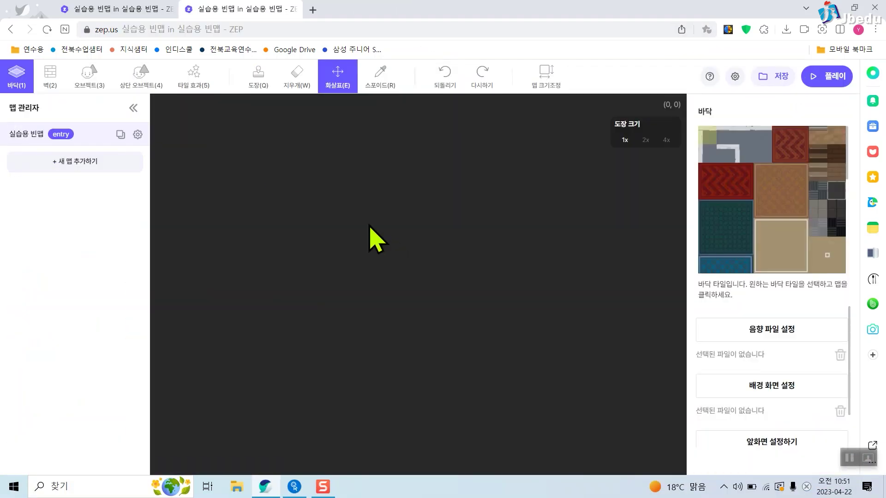
pyautogui.click(94, 79)
pyautogui.click(807, 346)
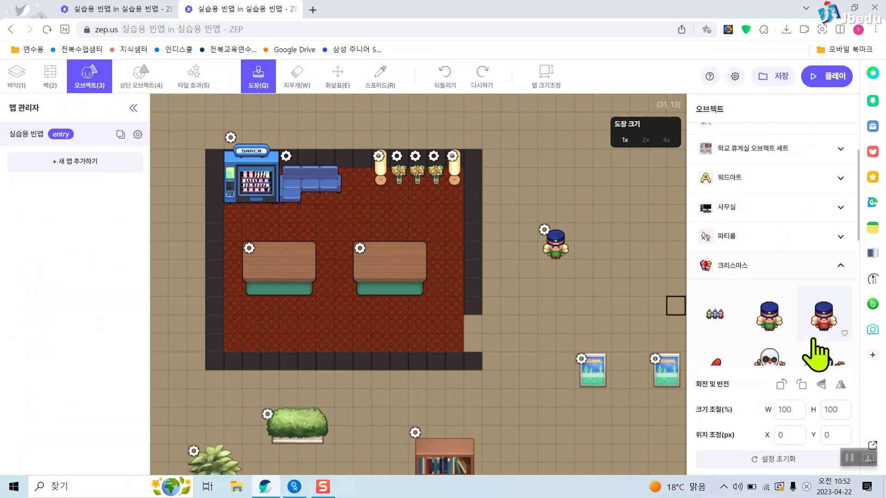
pyautogui.click(826, 318)
pyautogui.click(609, 242)
pyautogui.click(600, 230)
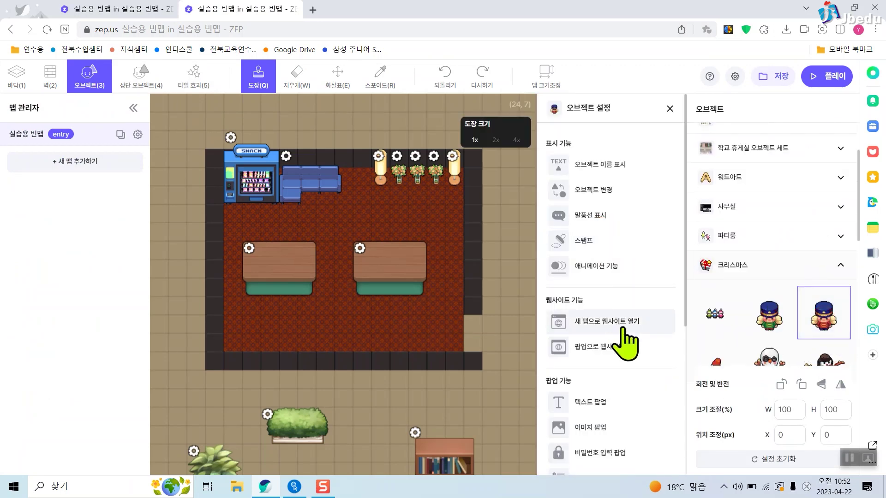
# Make it a password-input popup asking 한글을 만든 왕은?, with the required answer filled in.
pyautogui.click(618, 397)
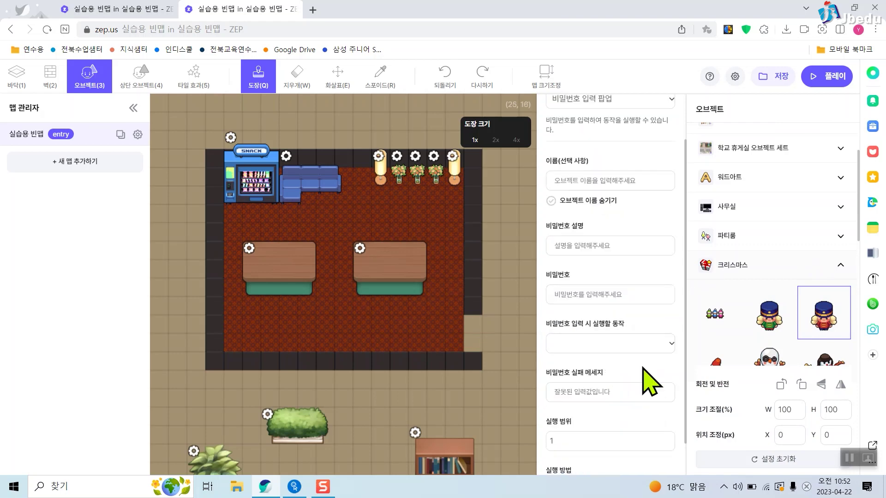
pyautogui.click(660, 245)
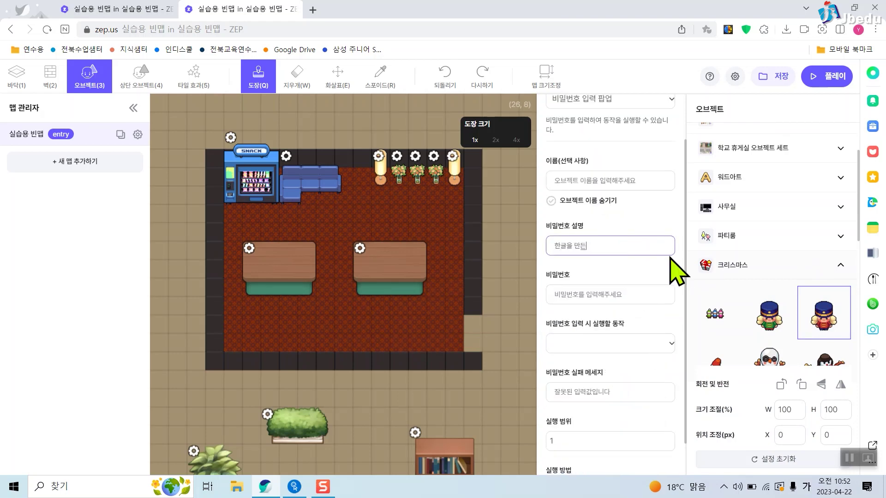
pyautogui.click(635, 297)
pyautogui.write('ㅅ')
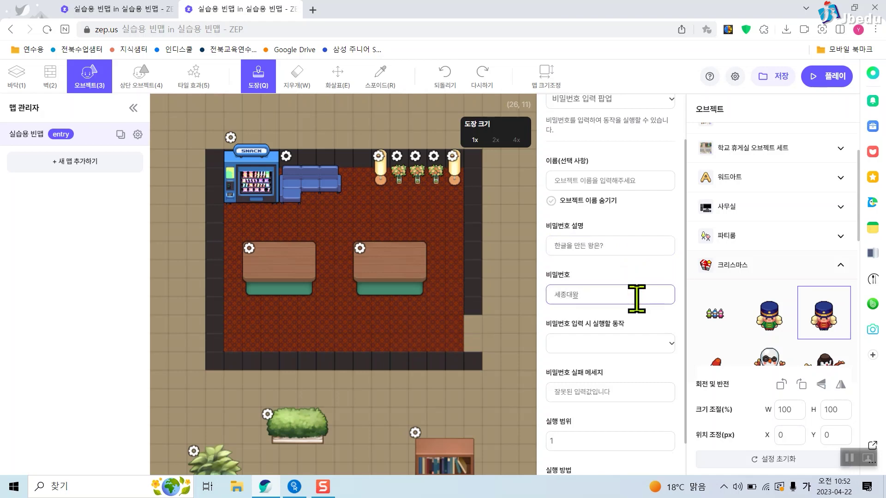
# Show a 안녕? text popup on a correct answer, save the map and close the settings.
pyautogui.click(635, 347)
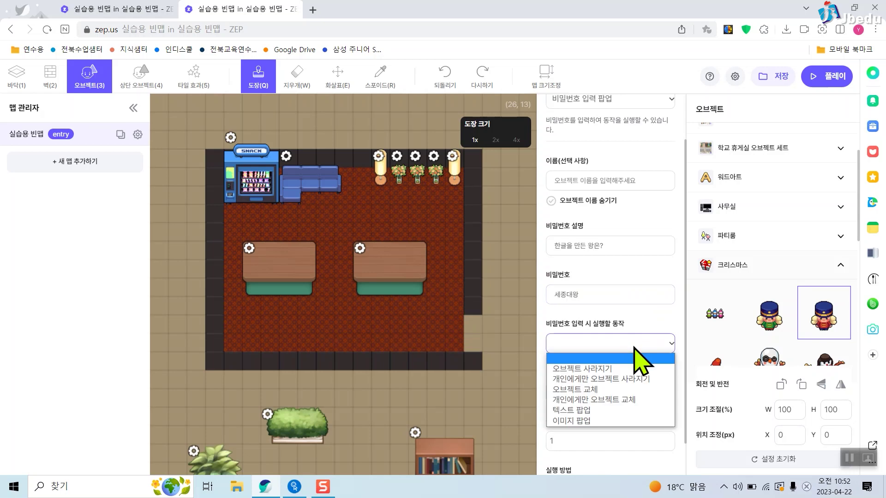
pyautogui.click(635, 411)
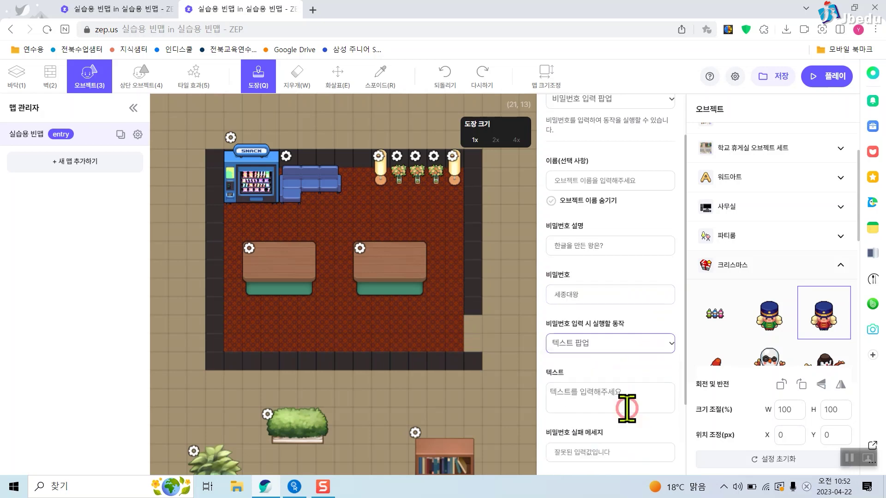
pyautogui.click(654, 389)
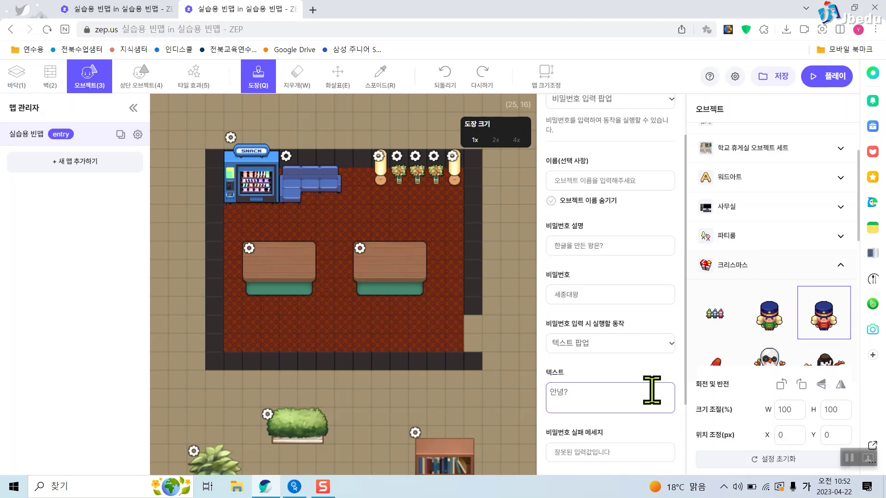
pyautogui.scroll(-2, 665, 383)
pyautogui.click(781, 76)
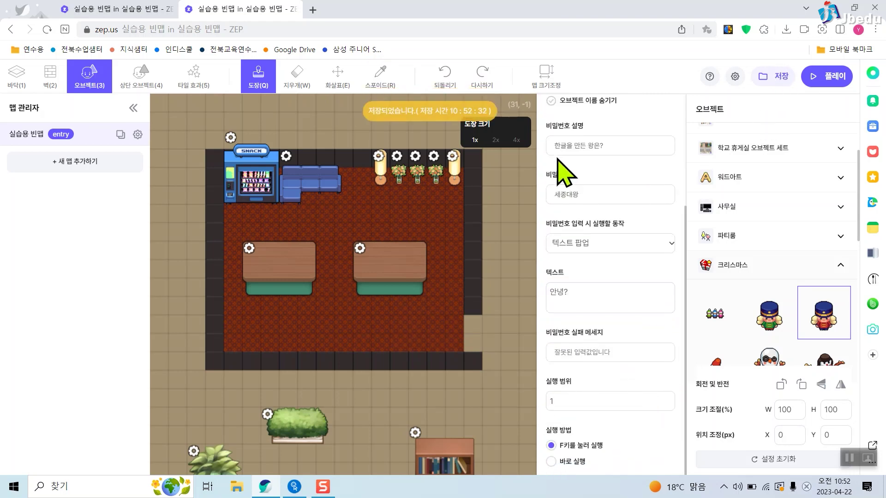
pyautogui.scroll(3, 600, 166)
pyautogui.click(669, 108)
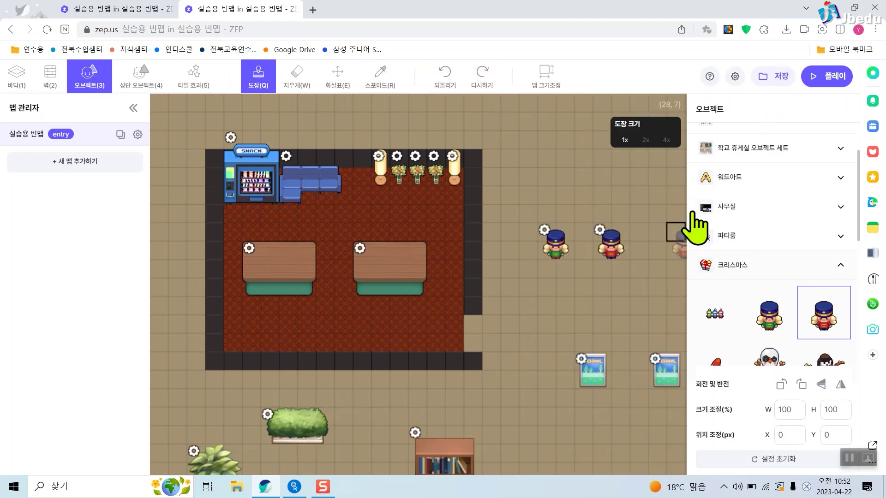
# Place a white snowman beside the two NPCs and open its object settings.
pyautogui.scroll(-1, 784, 341)
pyautogui.click(777, 334)
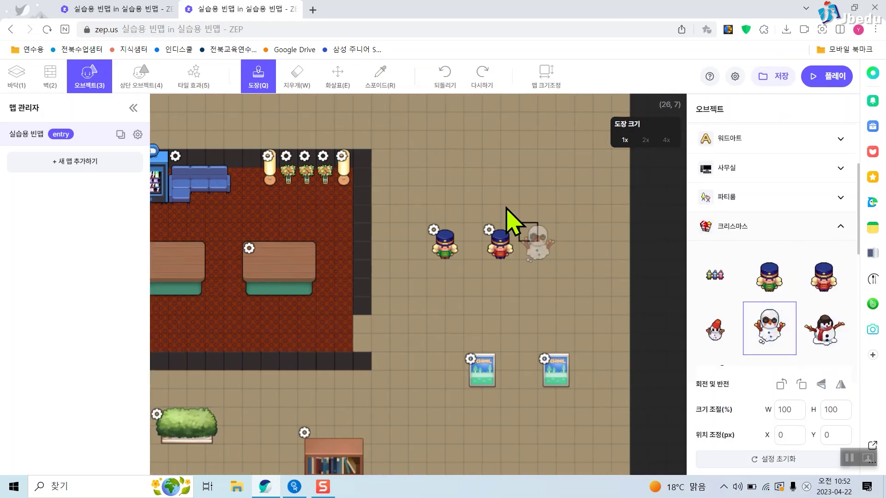
pyautogui.click(548, 233)
pyautogui.click(545, 230)
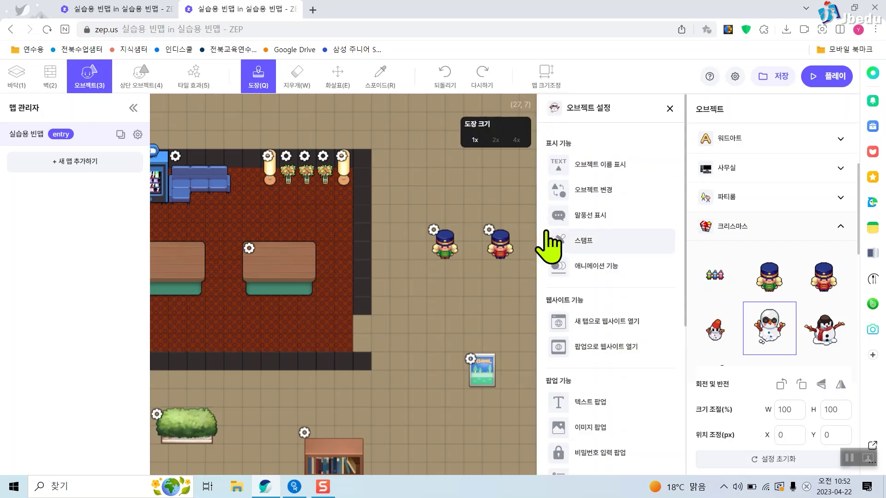
pyautogui.scroll(-2, 609, 388)
# Give the snowman a password-input popup asking 한글을 만든 왕은? with answer 세종대왕.
pyautogui.click(599, 396)
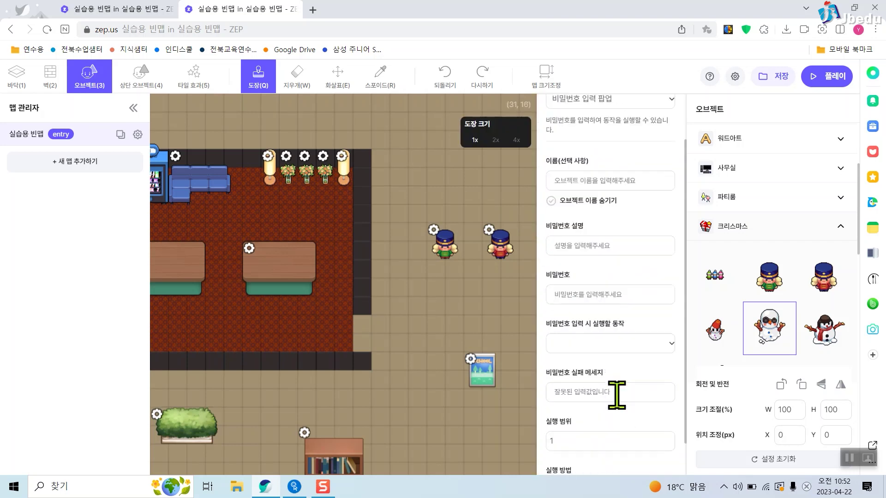
pyautogui.scroll(-1, 614, 369)
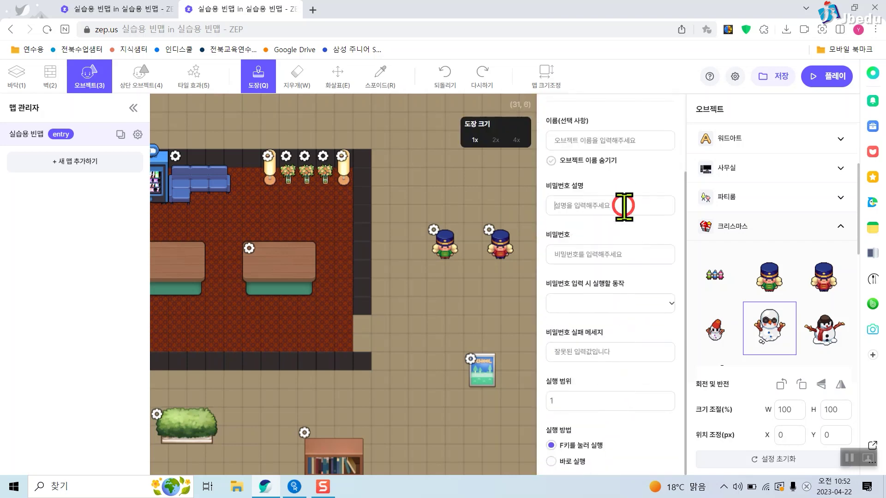
pyautogui.click(639, 201)
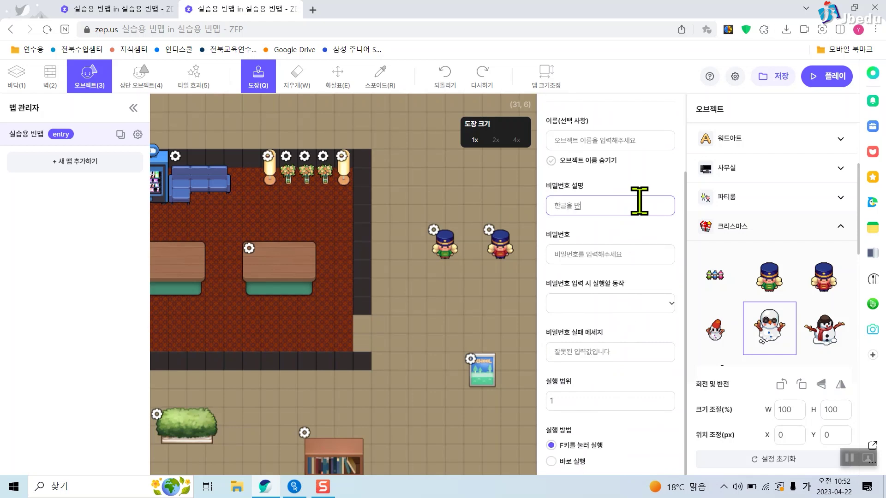
pyautogui.write('한글을 만든 왕은?')
pyautogui.press('Tab')
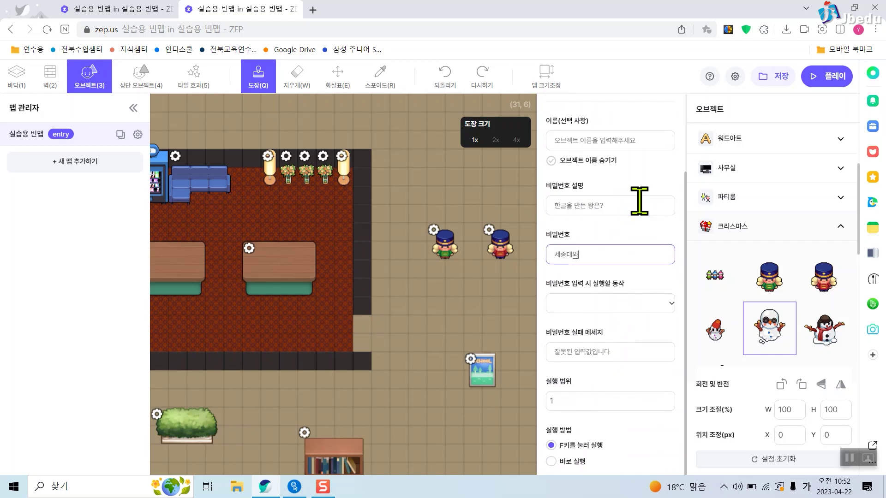
pyautogui.write('세종대왕')
# Show the uploaded duck image as a popup on a correct answer, save, and launch play mode.
pyautogui.click(658, 304)
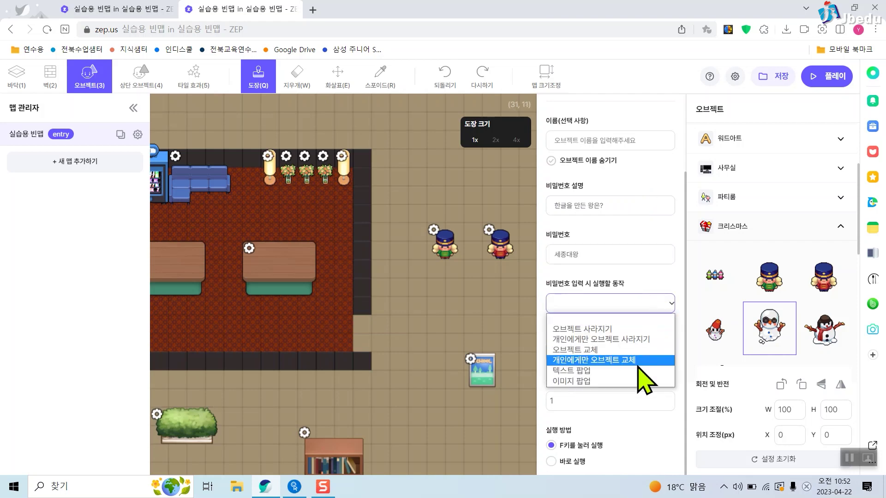
pyautogui.click(636, 382)
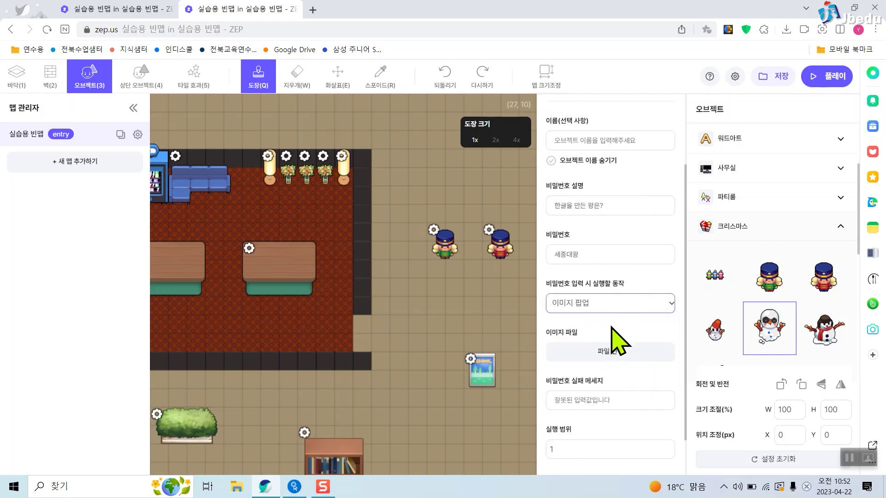
pyautogui.click(618, 355)
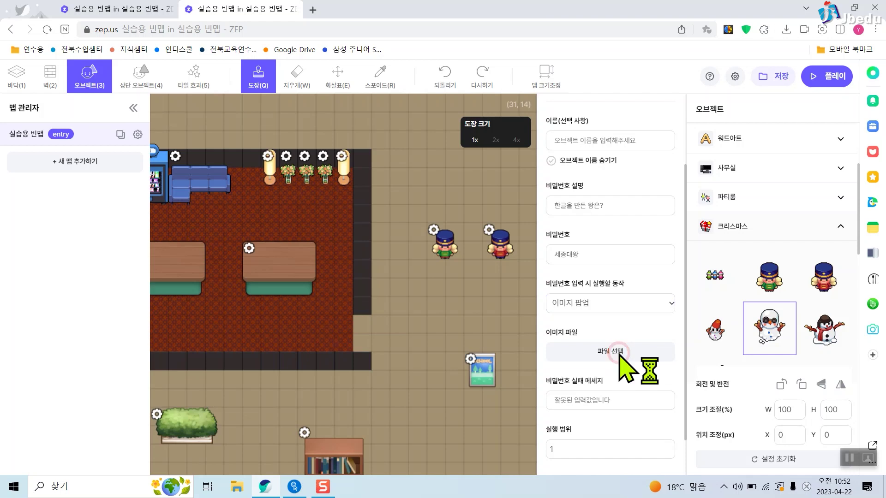
pyautogui.doubleClick(182, 127)
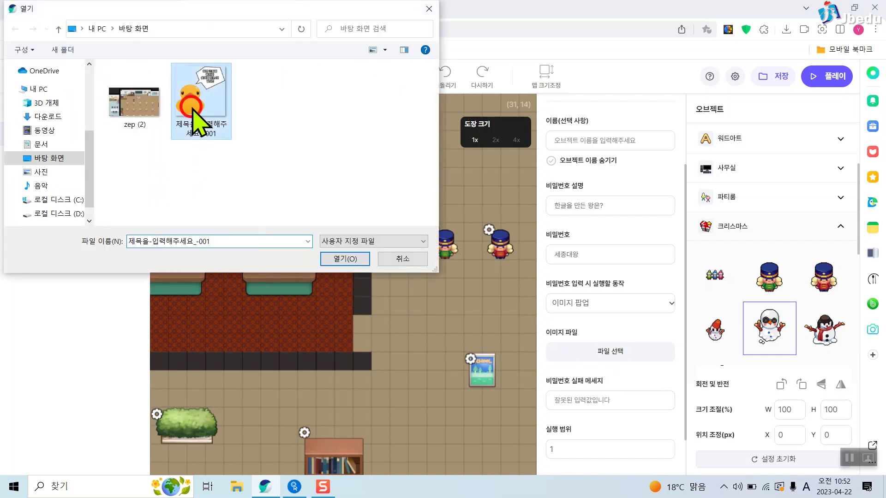
pyautogui.scroll(-2, 567, 293)
pyautogui.click(779, 77)
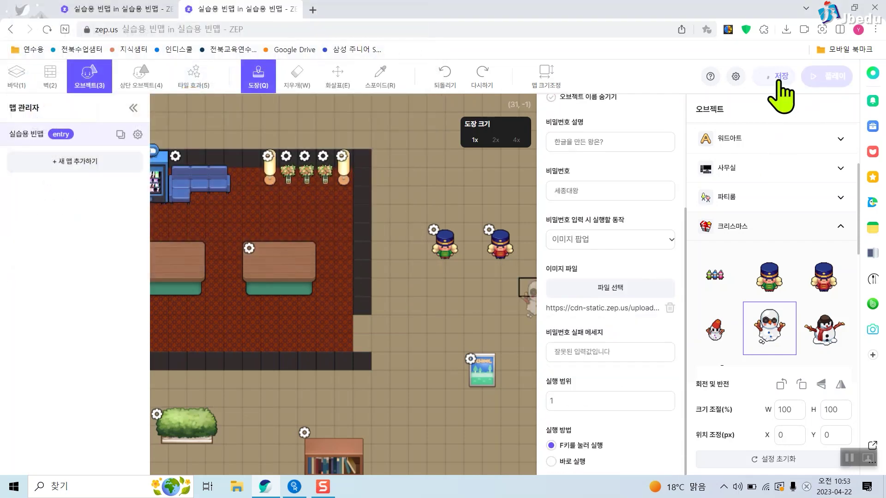
pyautogui.click(834, 76)
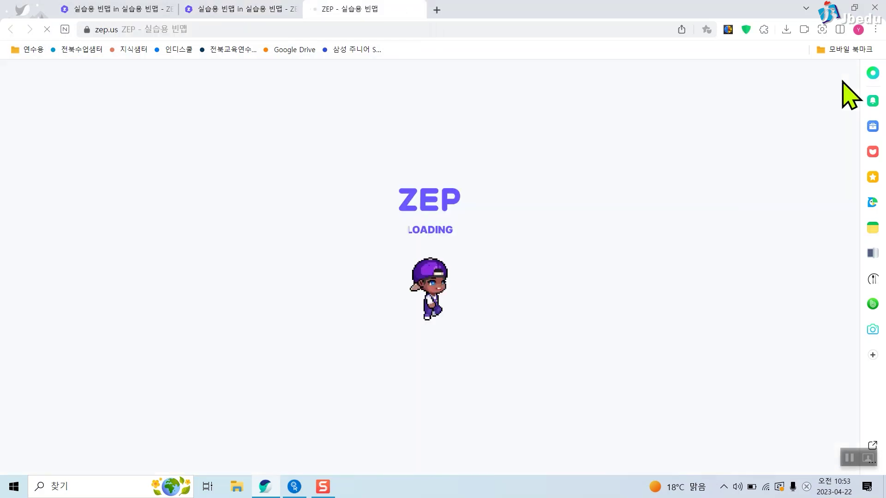
# Walk to the nutcracker, answer 세종대왕, and dismiss the 안녕? text popup.
pyautogui.press('Right')
pyautogui.press('Up')
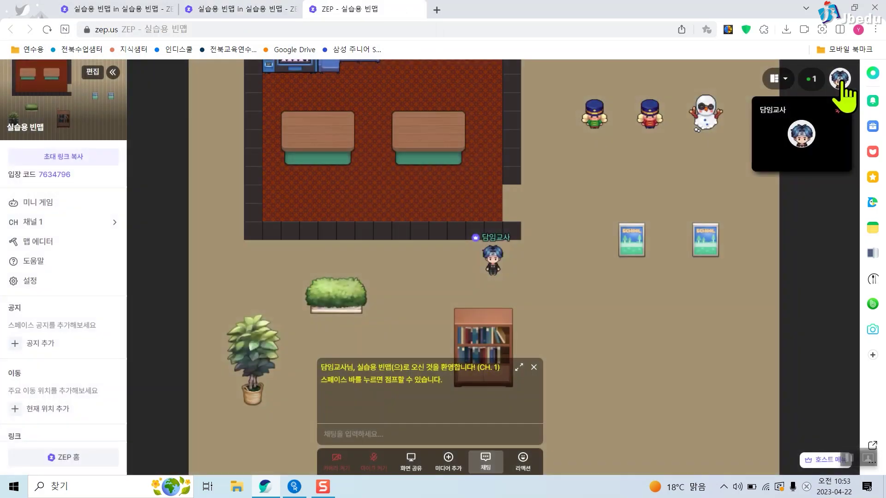
pyautogui.press('Up')
pyautogui.press('Left')
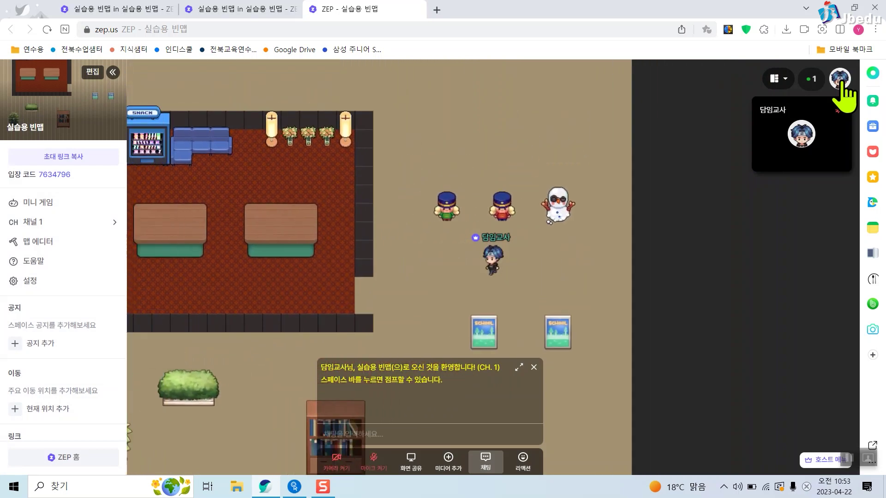
pyautogui.press('f')
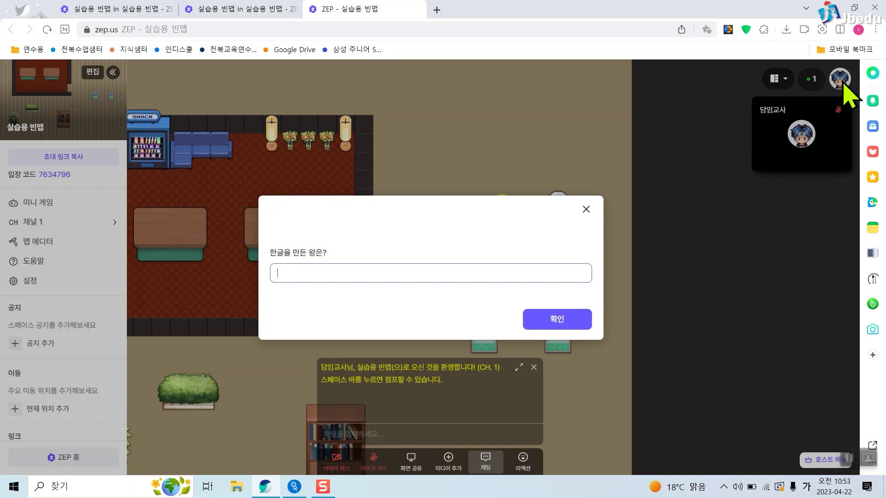
pyautogui.write('세종대왕')
pyautogui.press('Return')
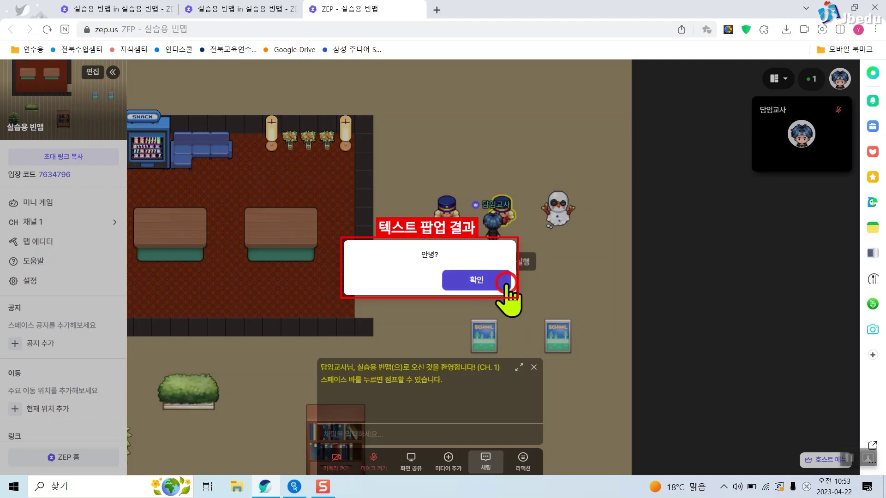
pyautogui.click(508, 282)
# Answer the snowman's question with 세종대왕 and dismiss the duck image popup.
pyautogui.write('f세종대왕')
pyautogui.press('Return')
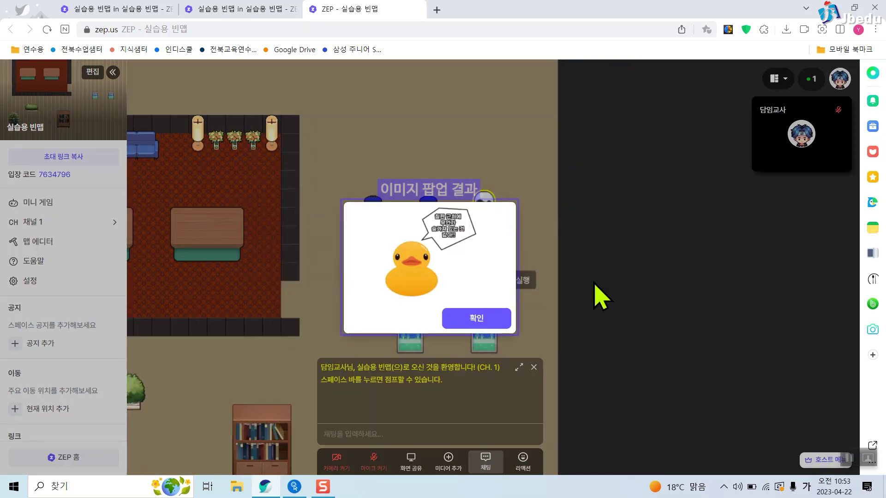
pyautogui.click(485, 320)
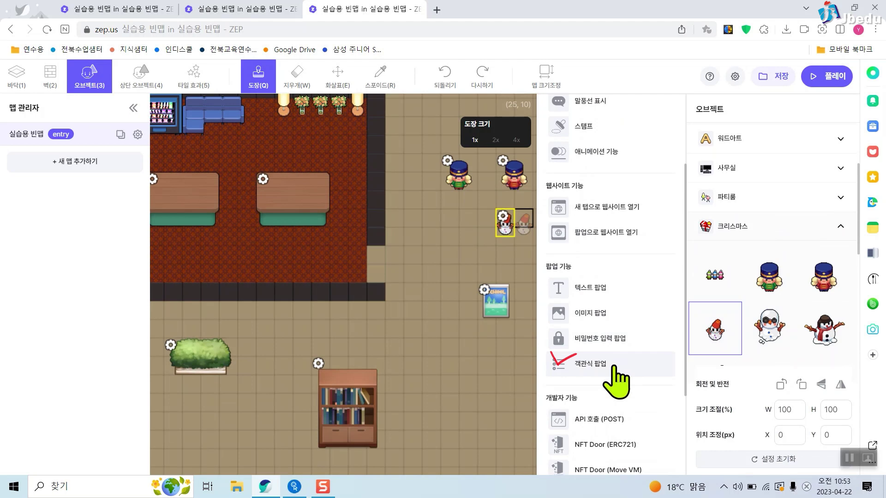
# Switch the object to a 객관식 팝업 and review its question, choices and correct-answer action fields.
pyautogui.click(614, 367)
pyautogui.scroll(2, 618, 323)
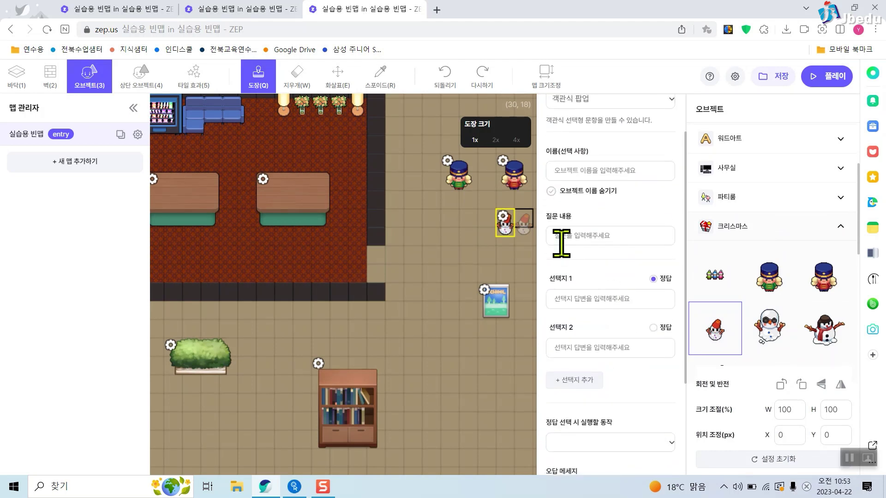
pyautogui.moveTo(540, 208); pyautogui.dragTo(680, 252)
pyautogui.scroll(-3, 629, 341)
pyautogui.click(639, 329)
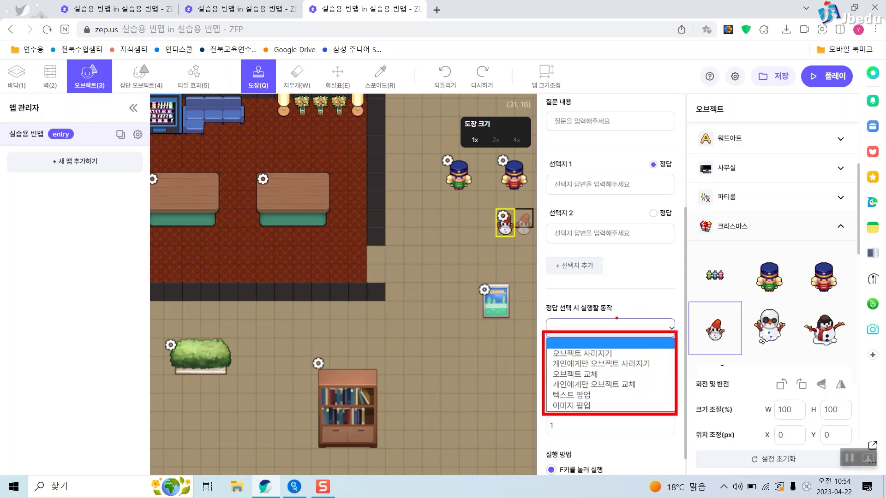
pyautogui.press('Escape')
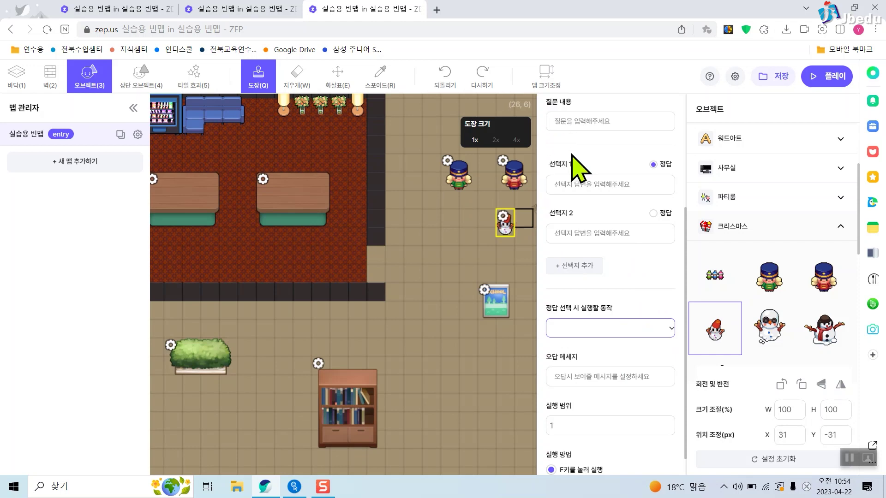
pyautogui.scroll(-1, 604, 397)
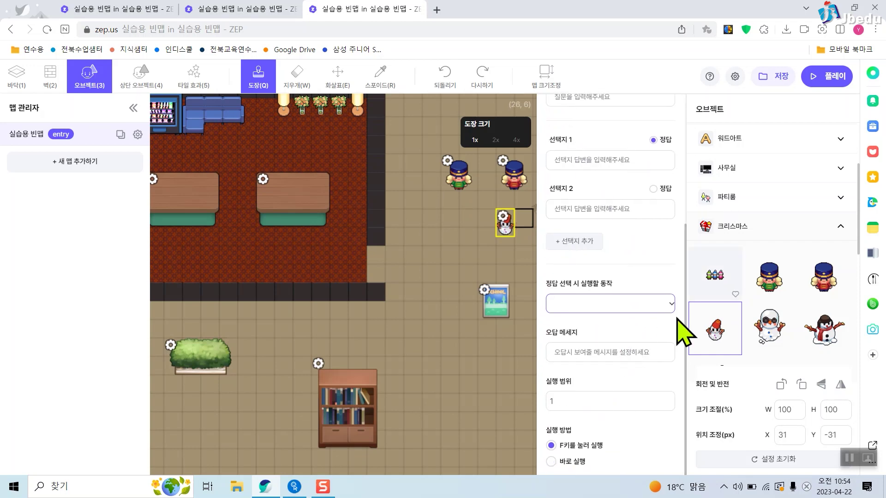
pyautogui.scroll(2, 640, 304)
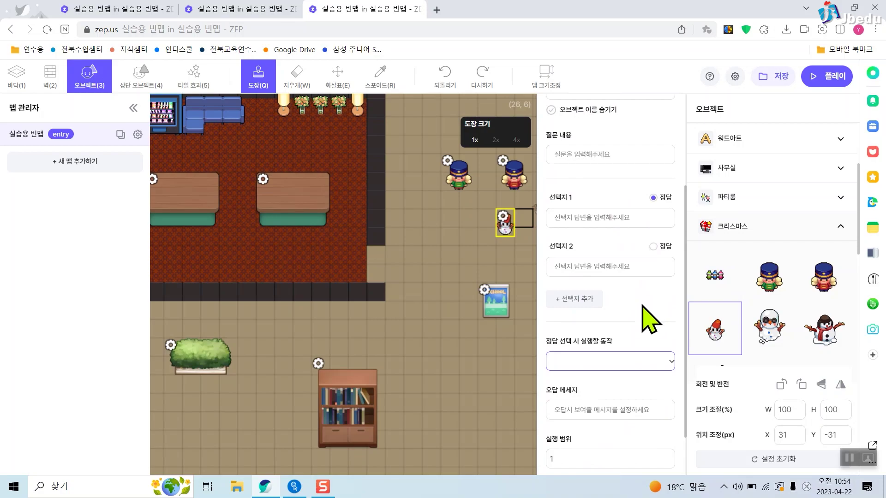
pyautogui.scroll(2, 650, 322)
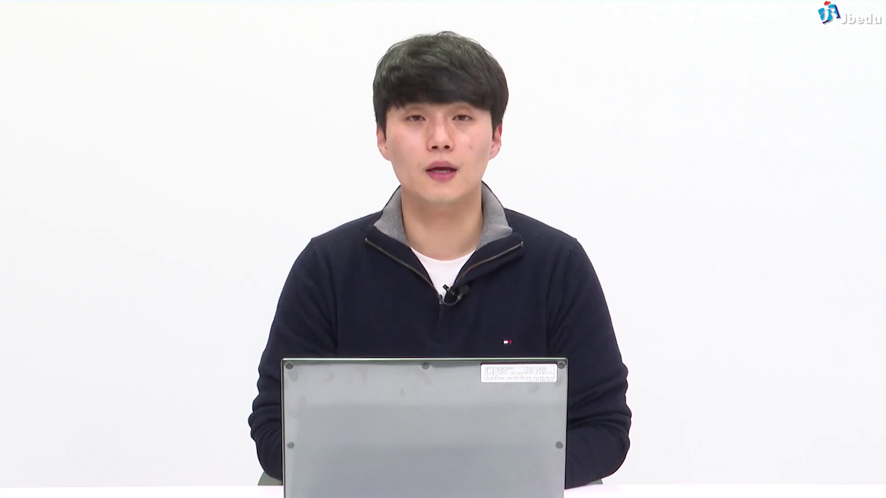